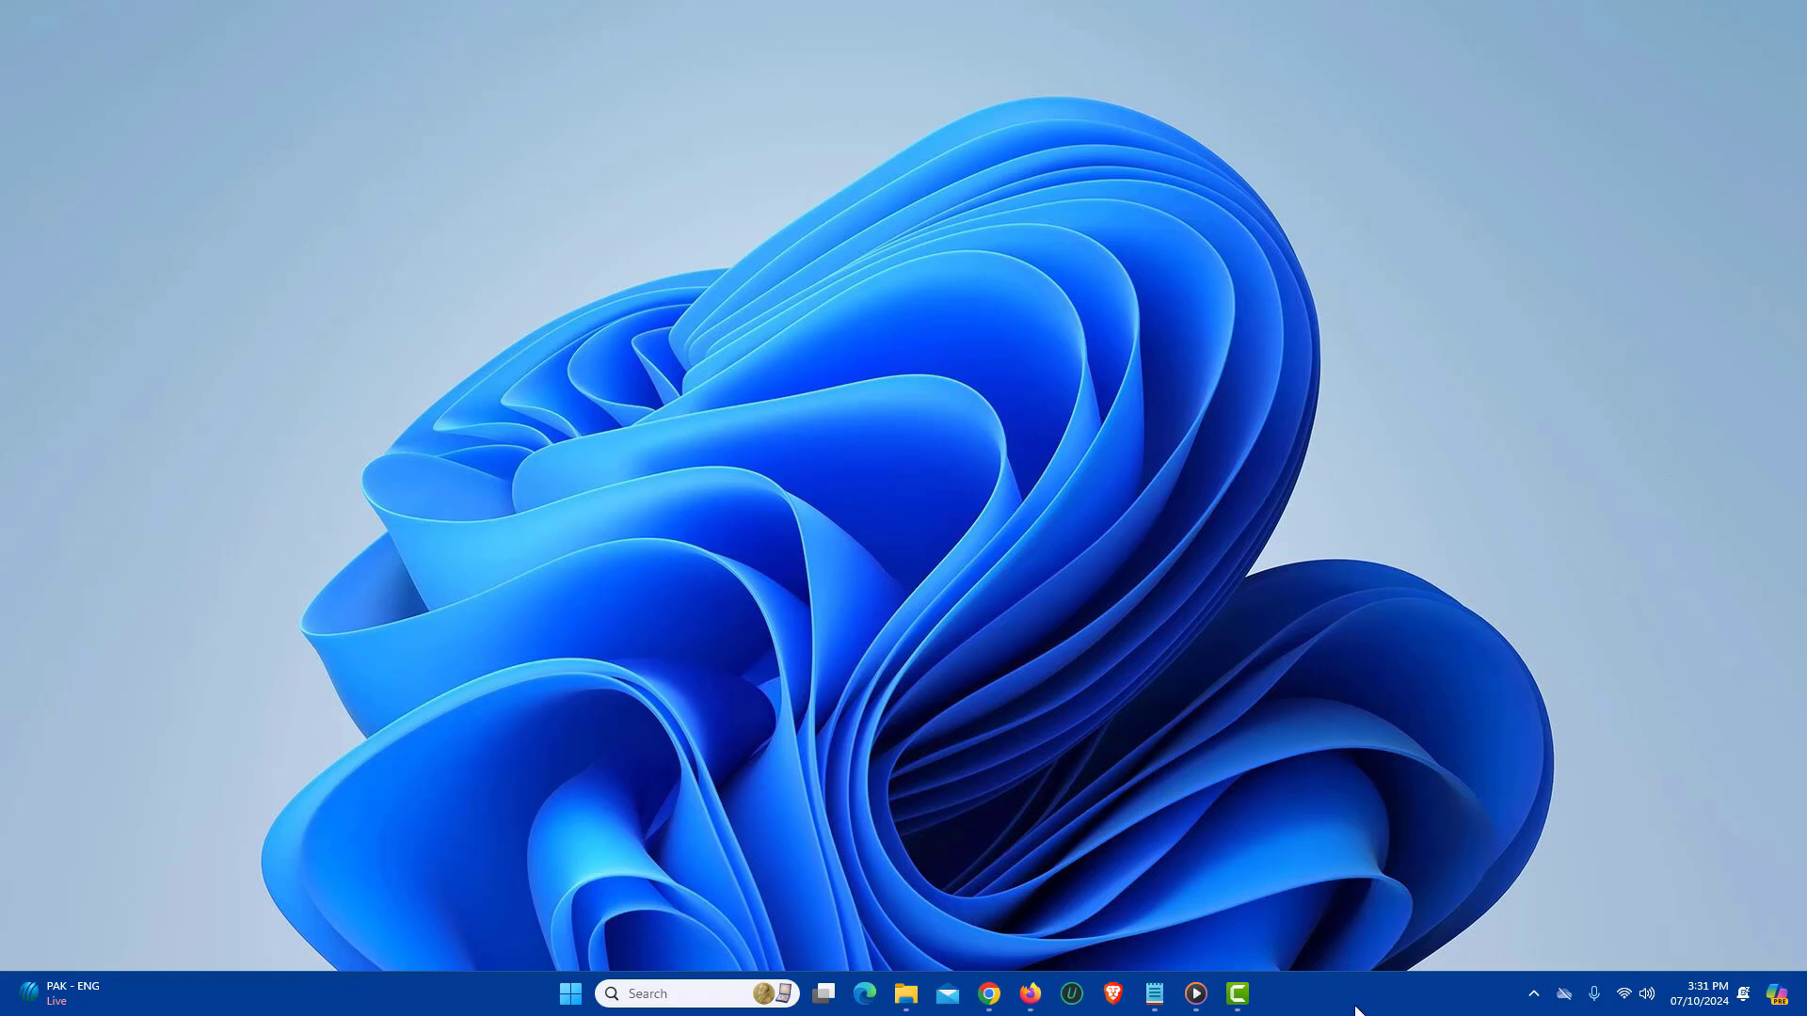
Restore the Firefox window showing the spacedesk.net download page from the taskbar
click(1041, 994)
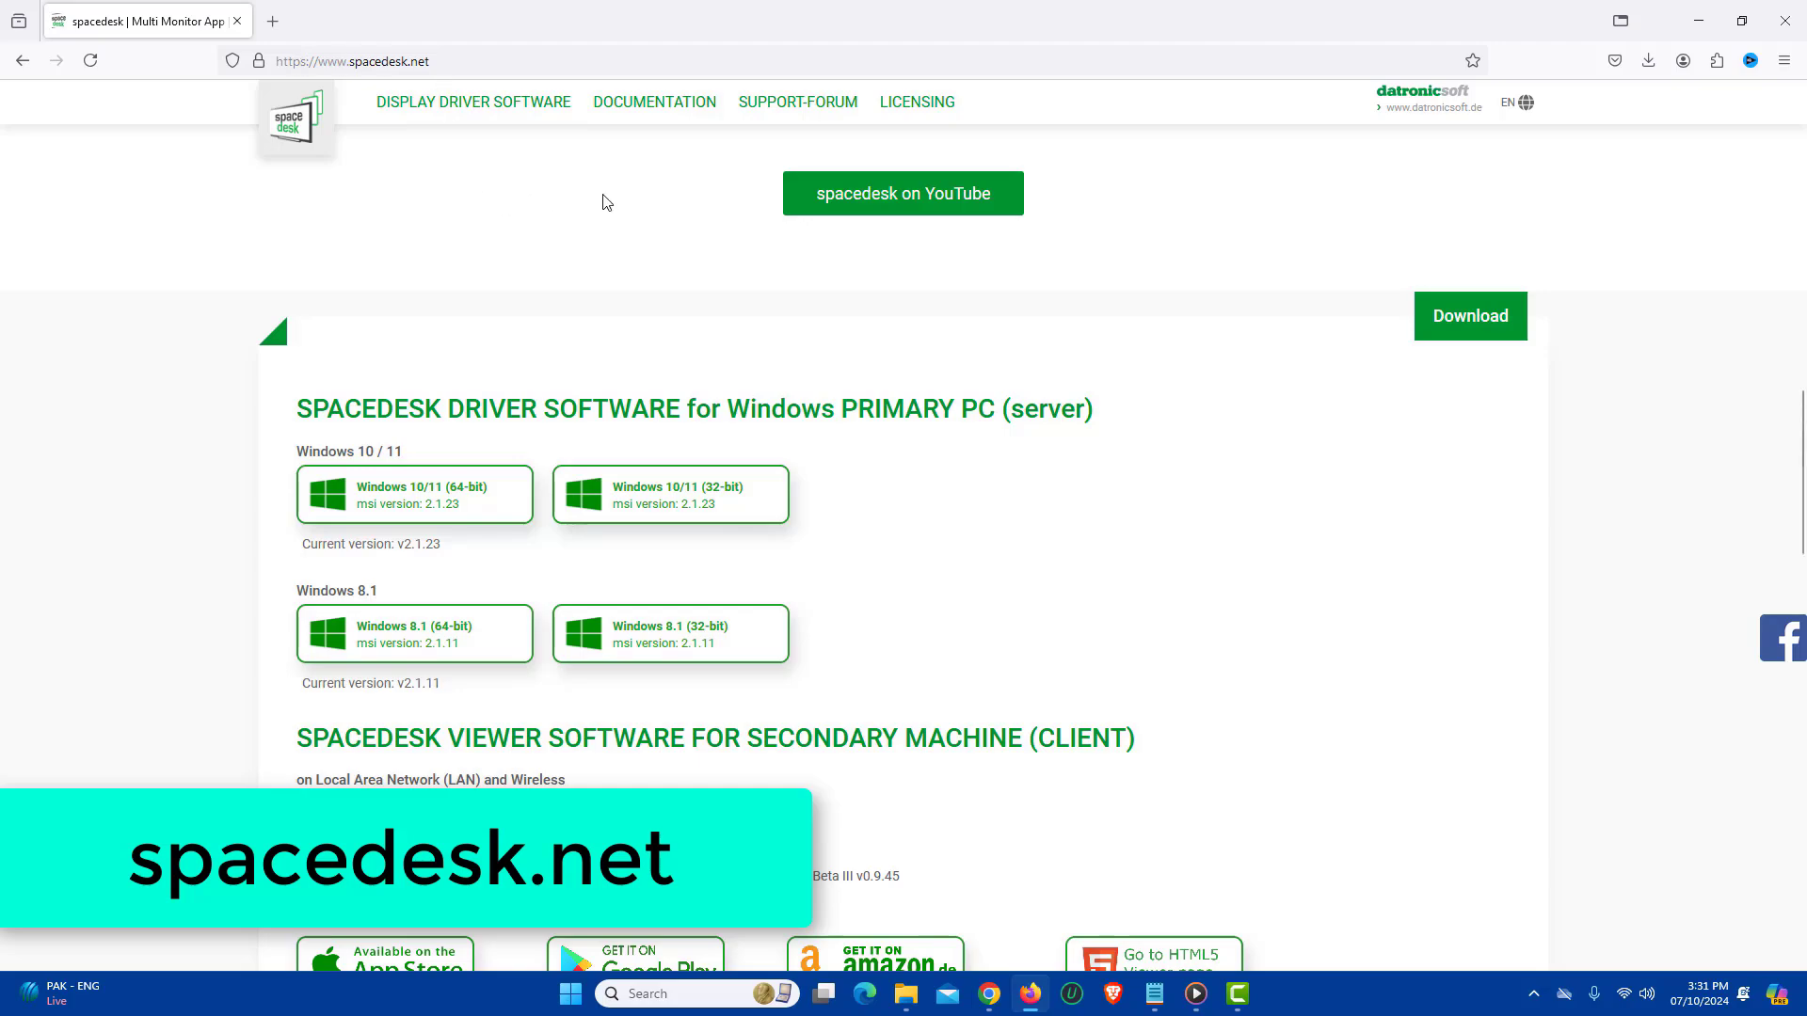
scroll(603, 202, up, 3)
scroll(603, 201, up, 3)
scroll(605, 201, up, 4)
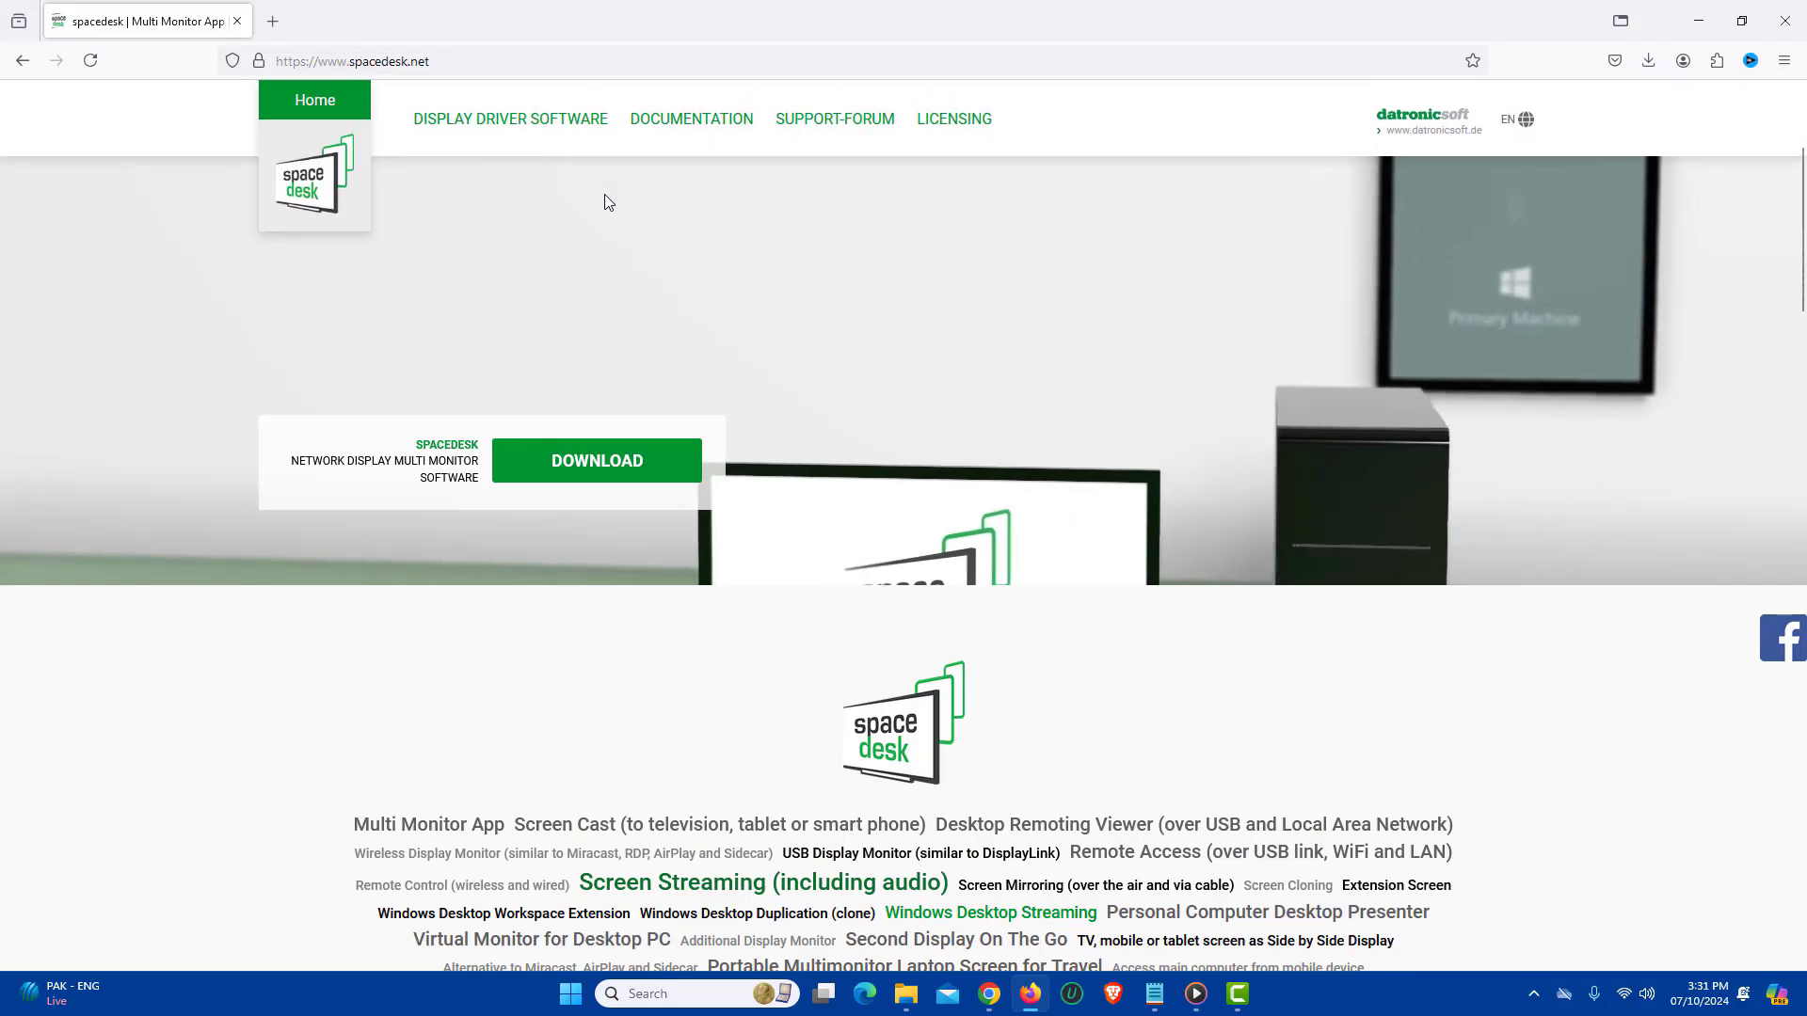
scroll(605, 202, down, 3)
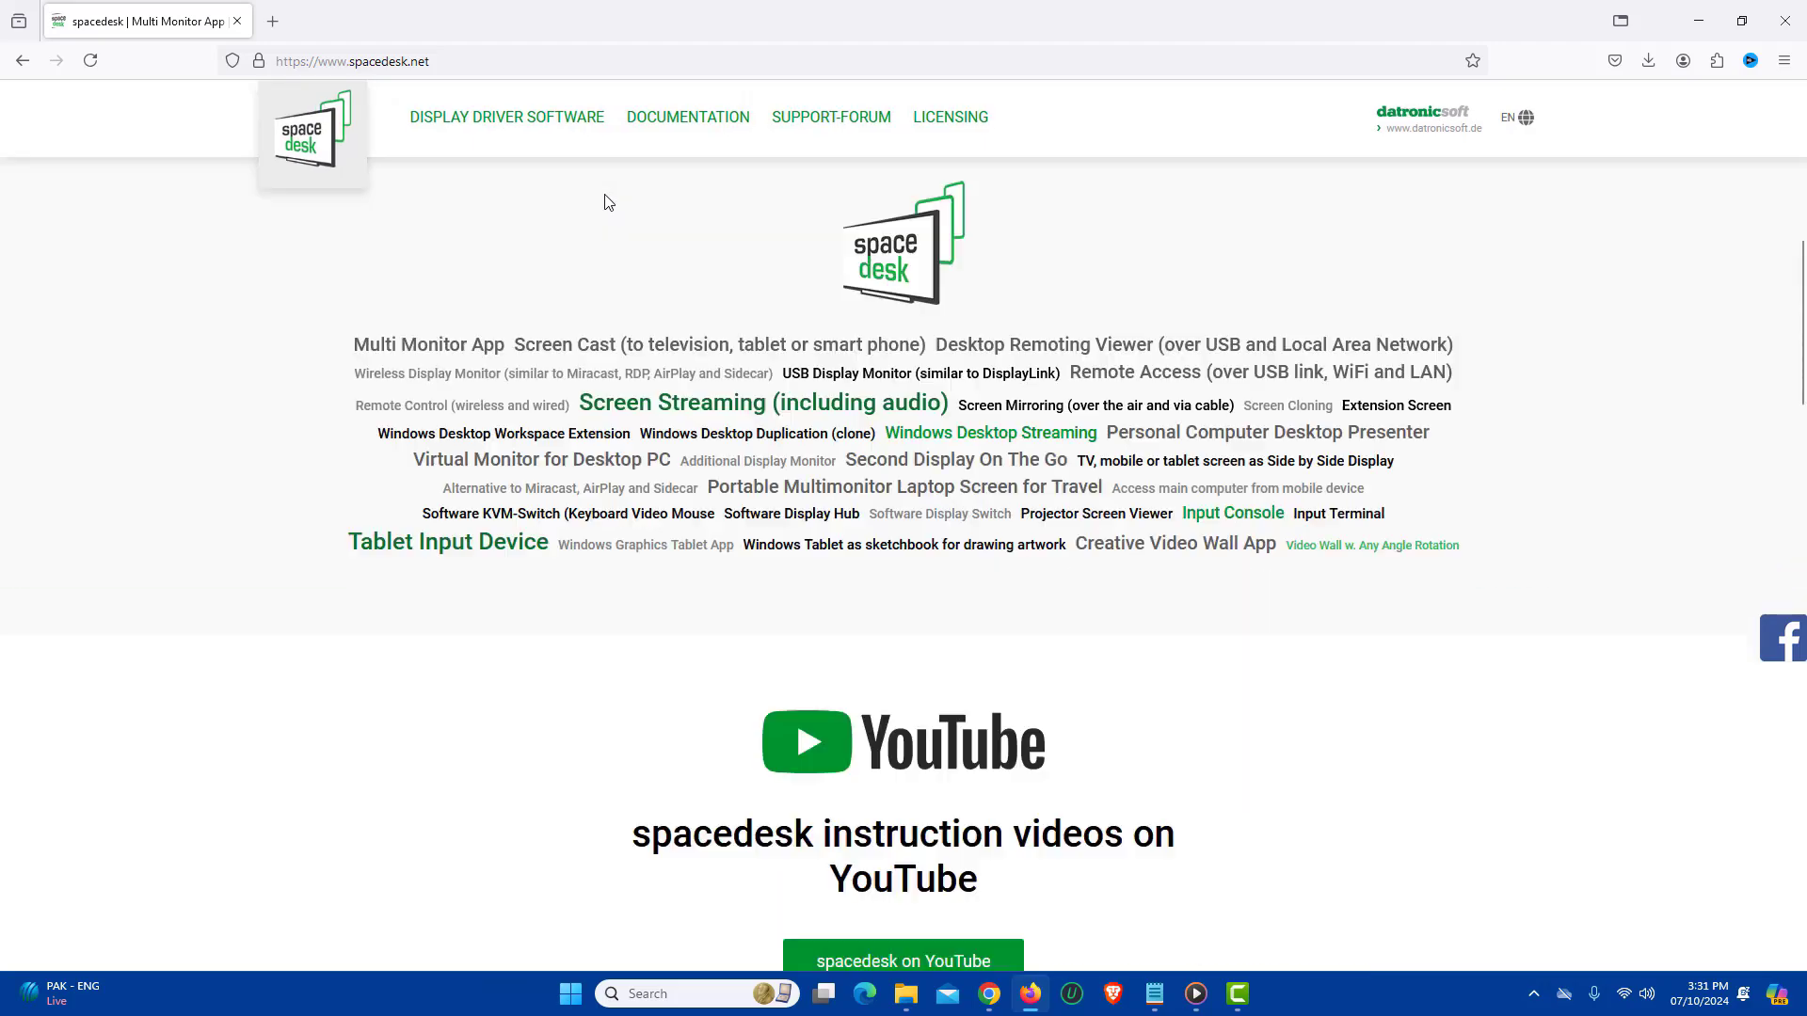
scroll(604, 202, down, 3)
scroll(607, 213, down, 3)
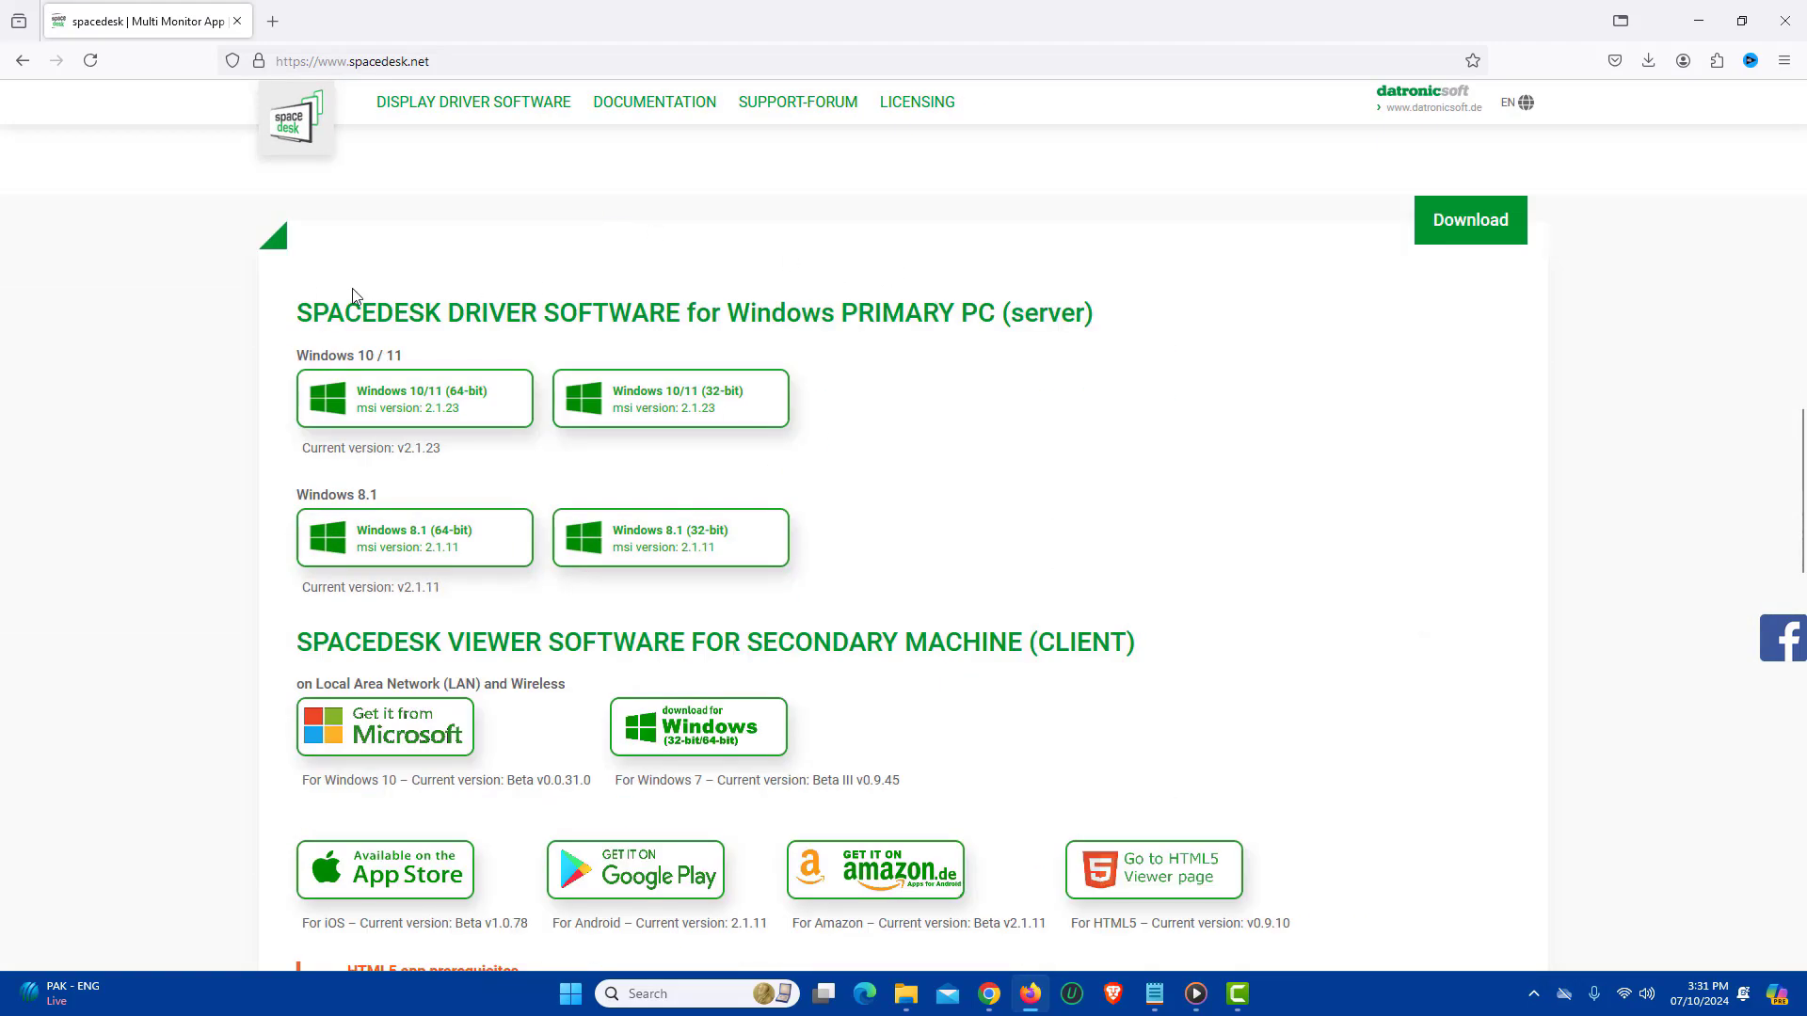
drag(301, 309, 1000, 316)
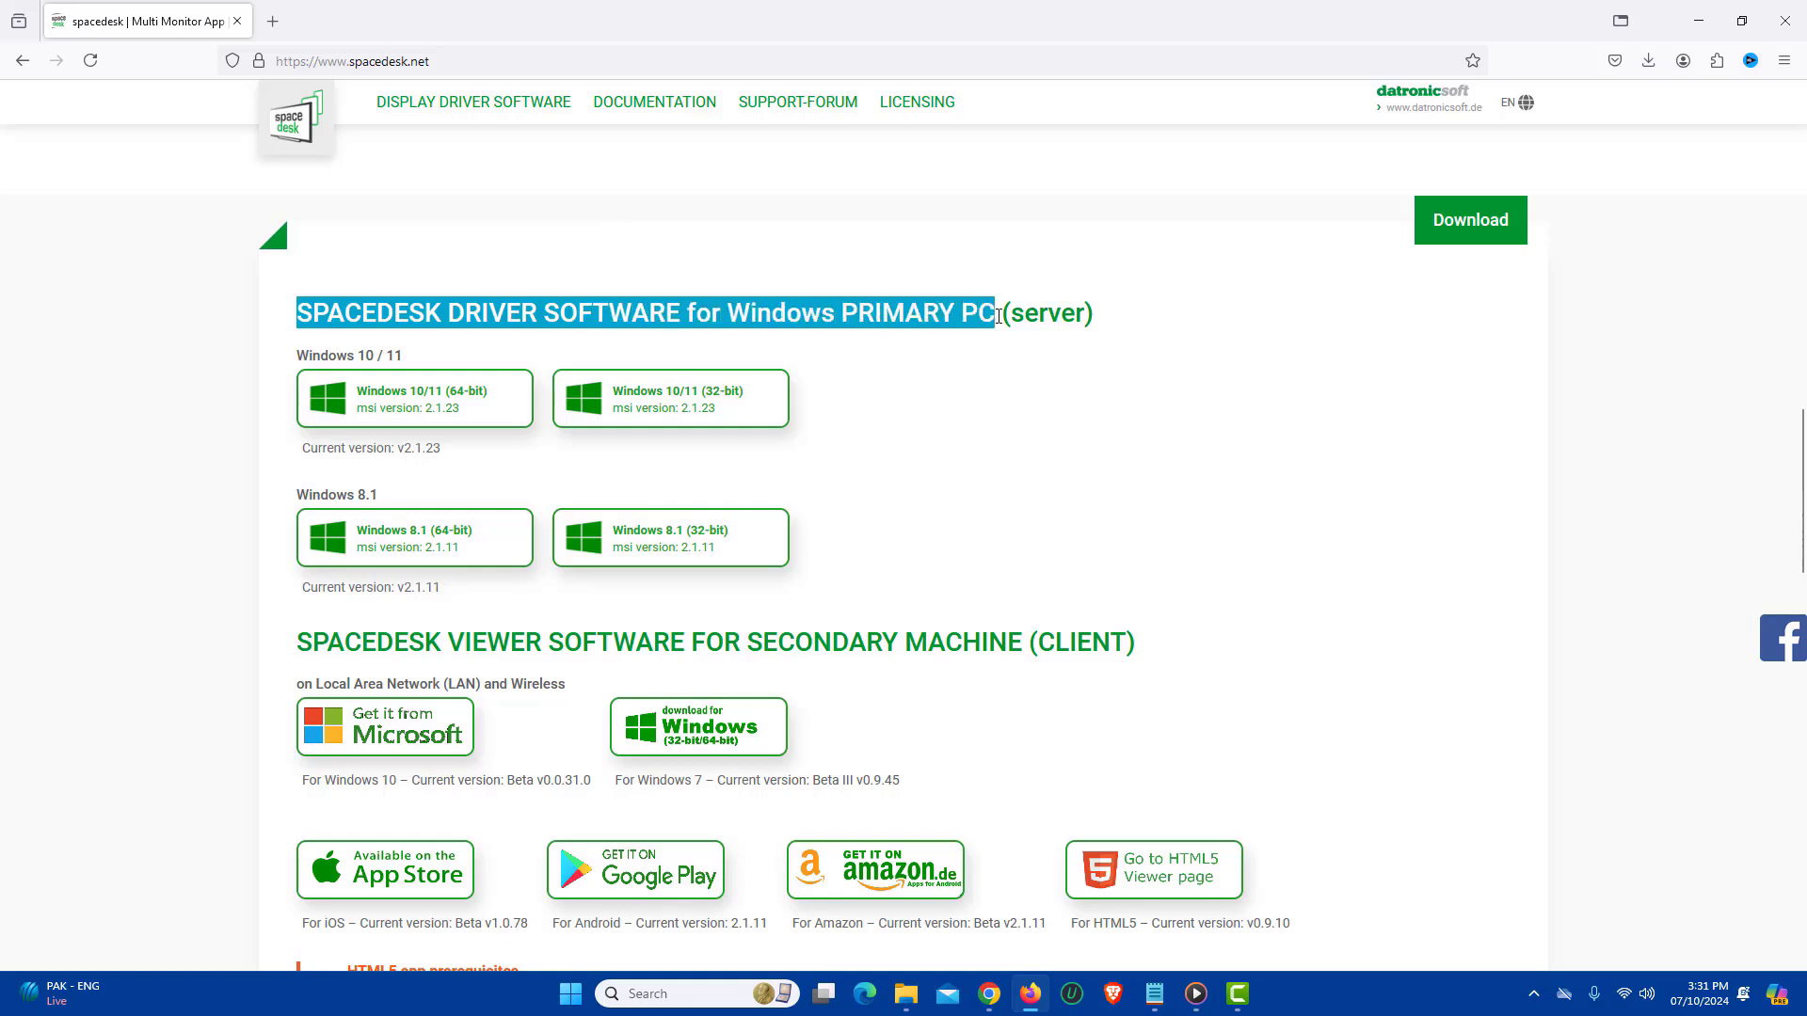
click(1015, 356)
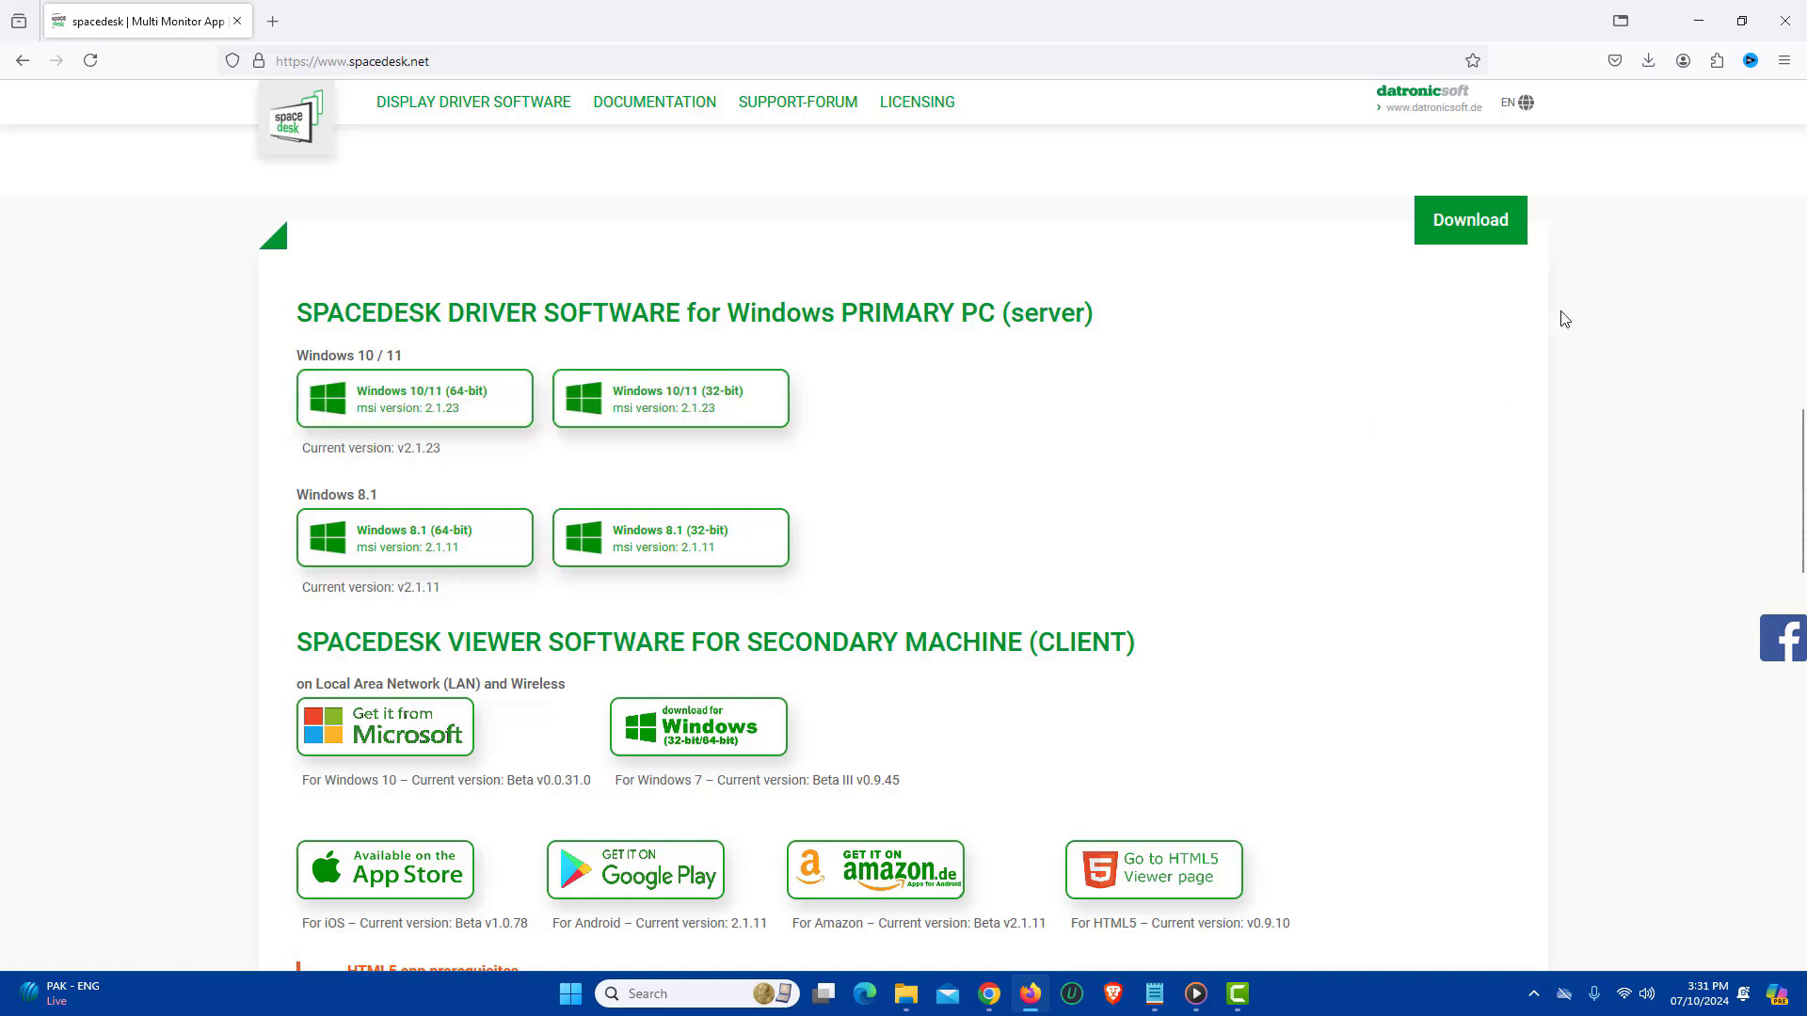
Launch the downloaded spacedesk driver installer from Firefox downloads and accept the license
click(1648, 61)
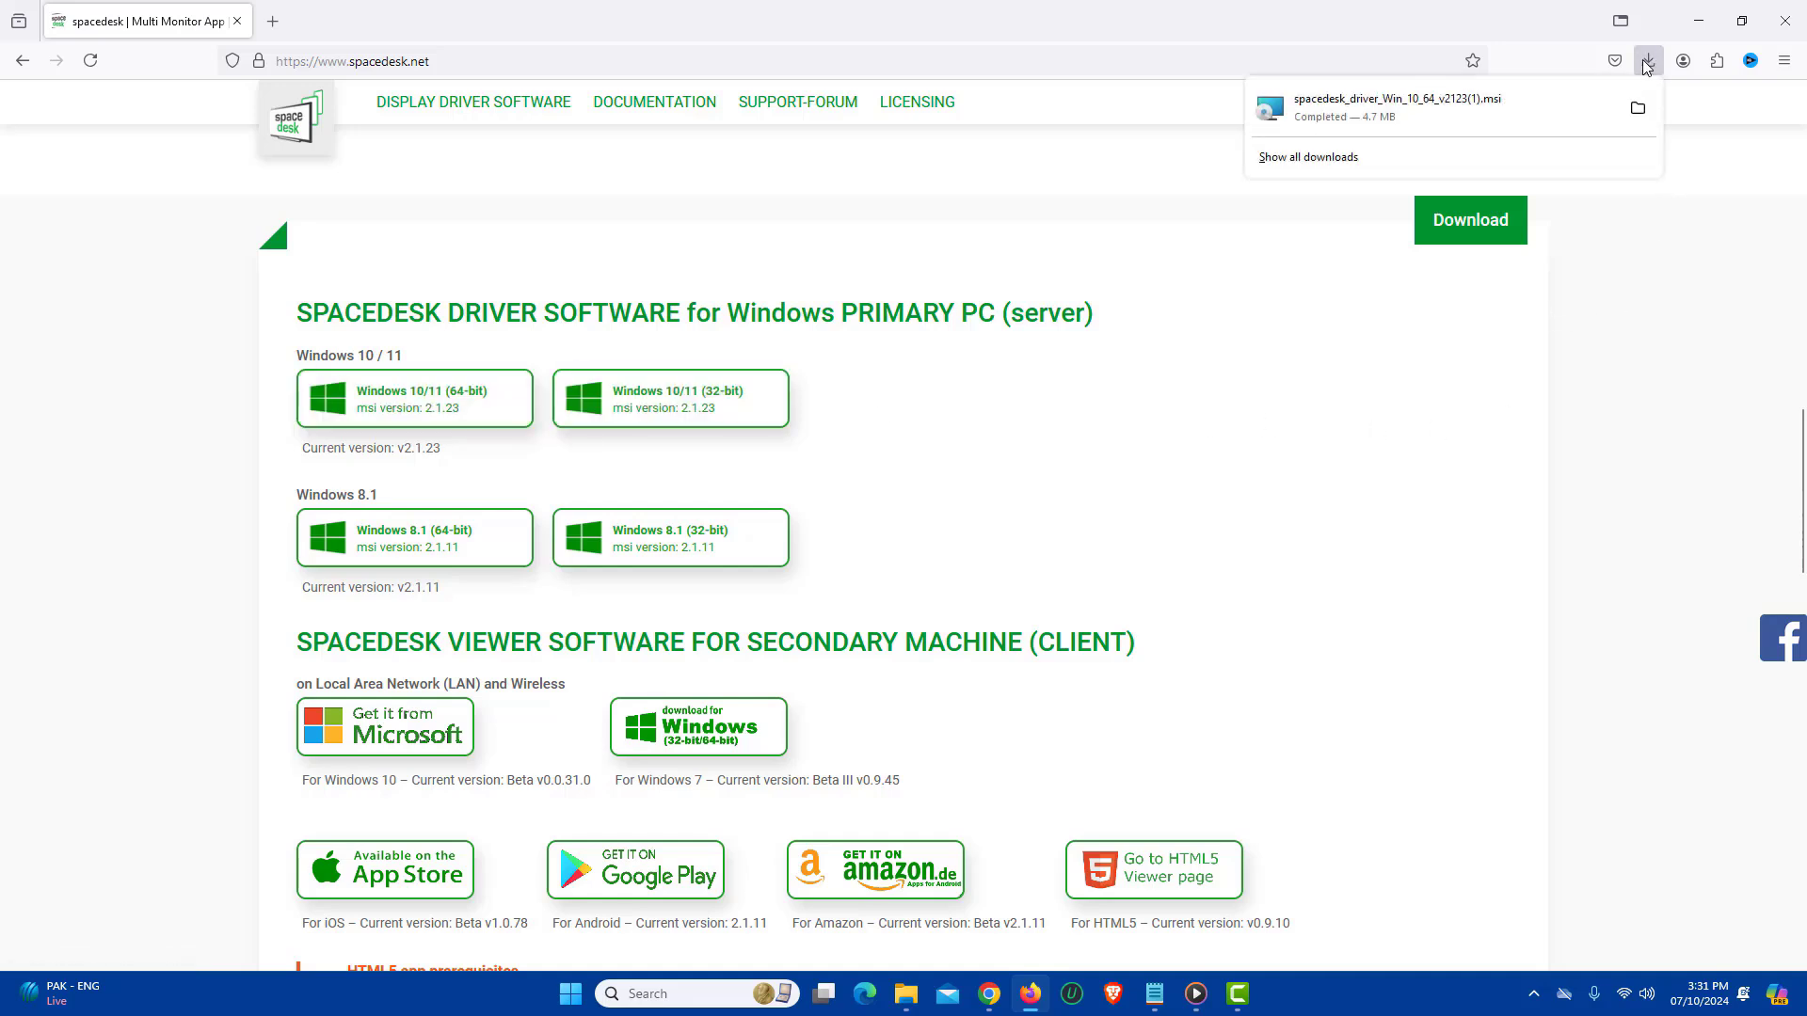
click(1431, 109)
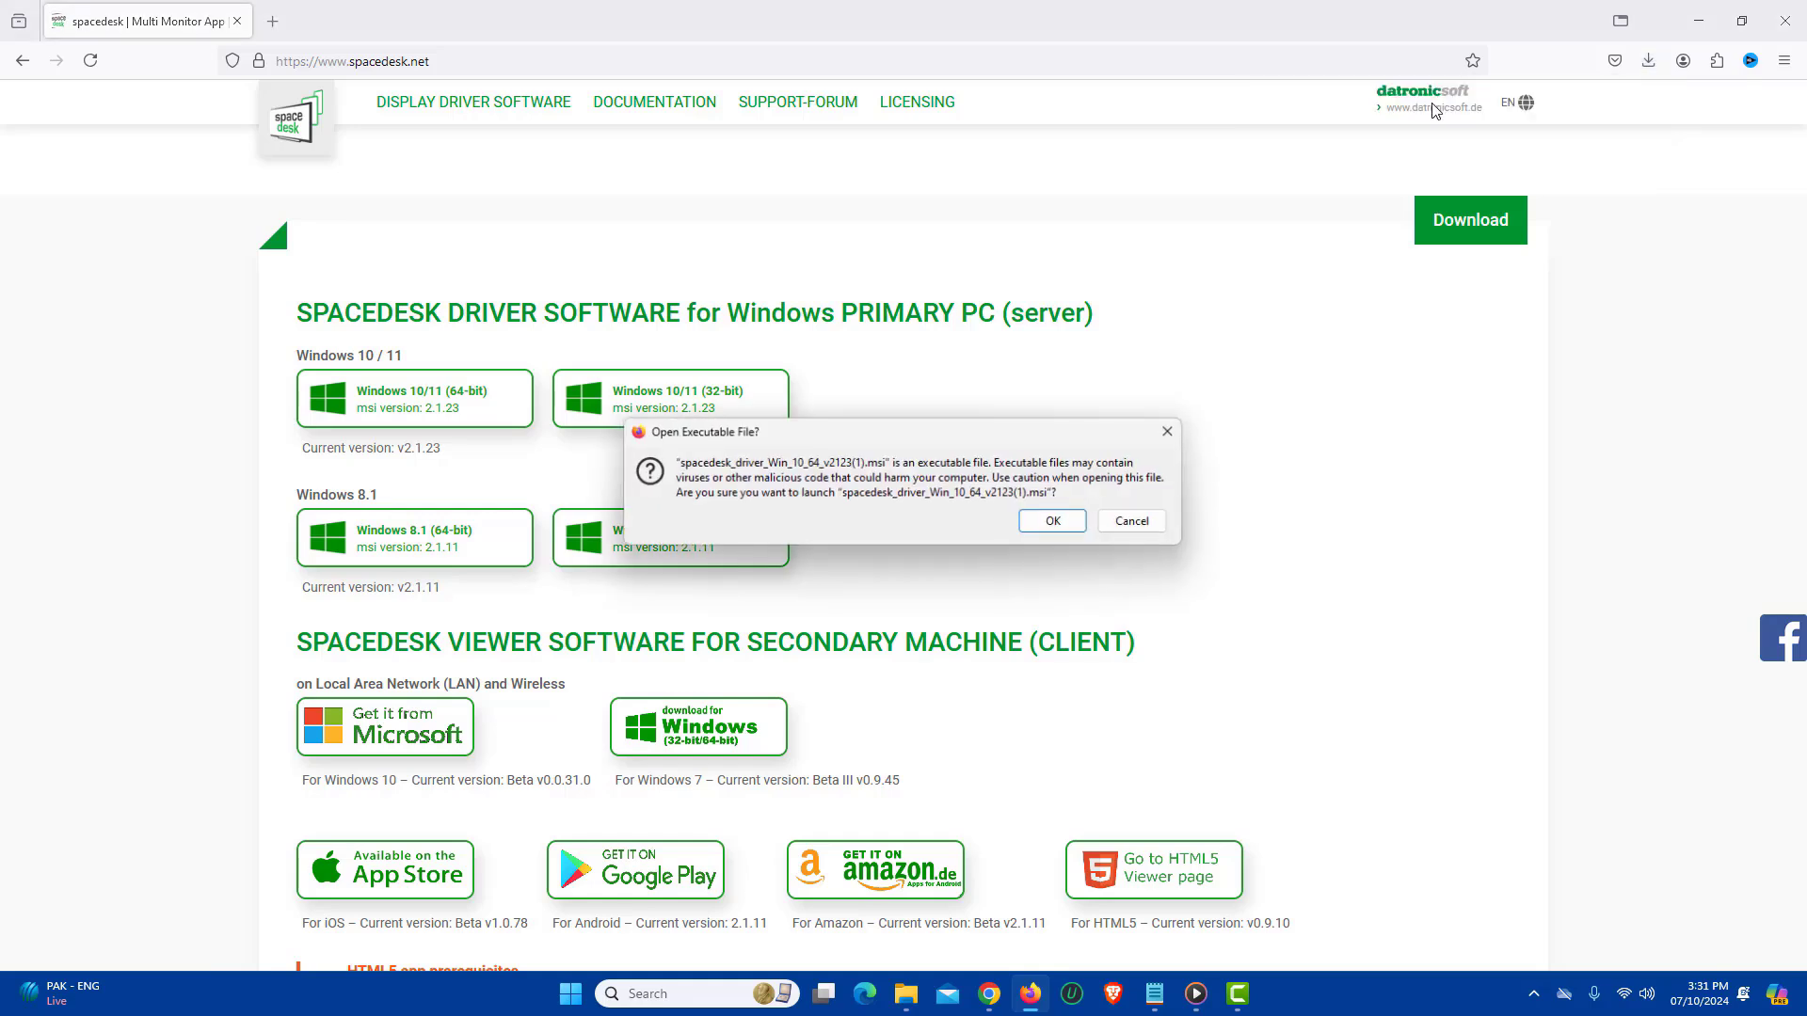
click(1053, 522)
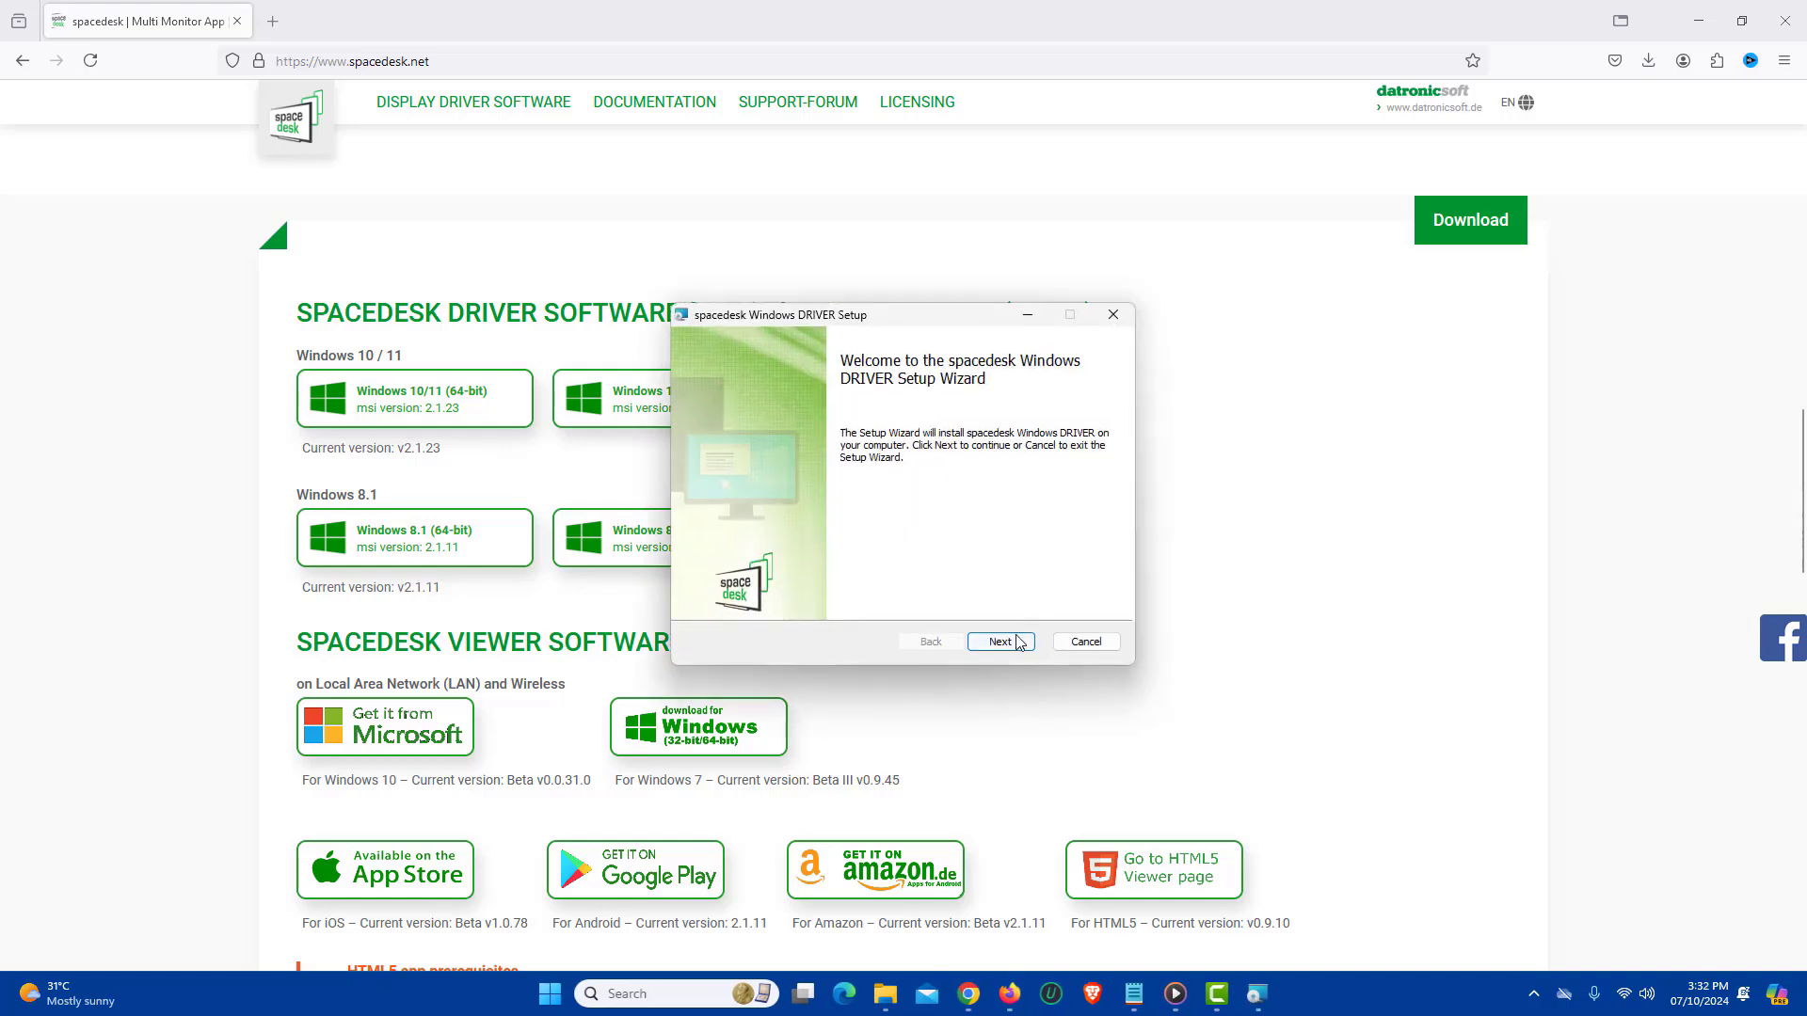
click(1014, 641)
click(817, 598)
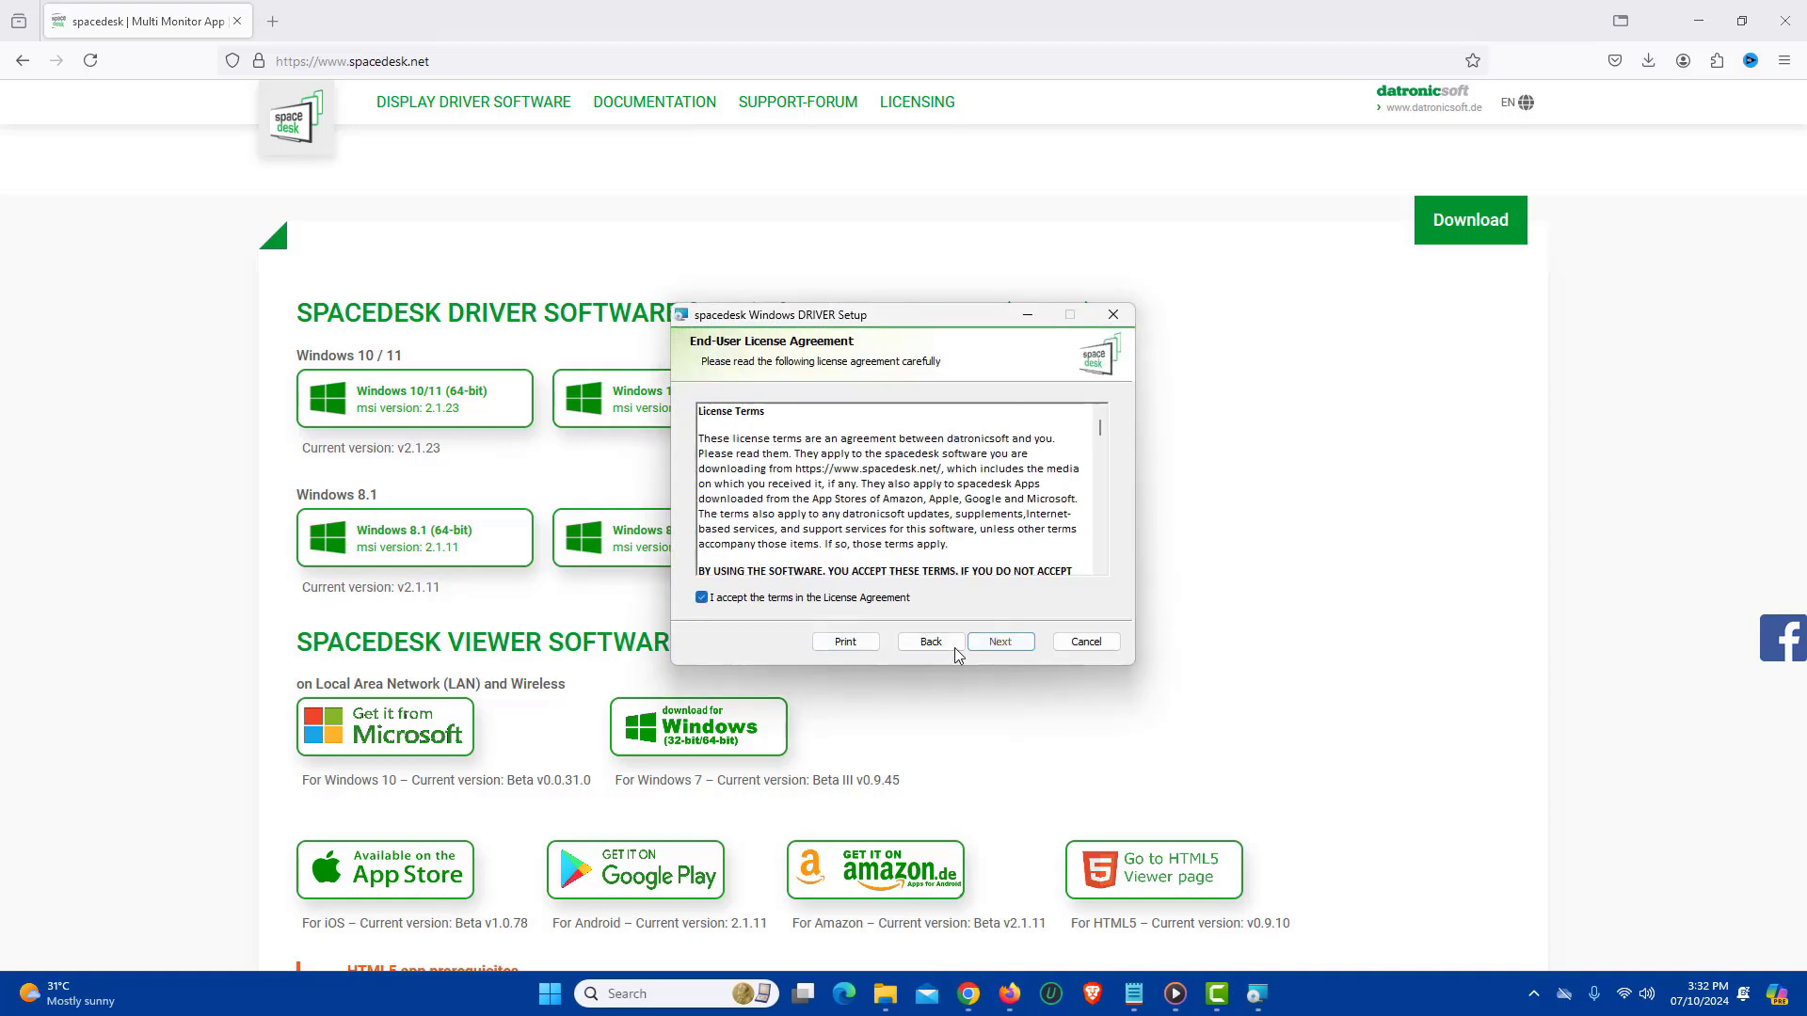
Install the driver to D:\datronicsoft\, finish setup, and open the Driver Console from the tray
click(1000, 640)
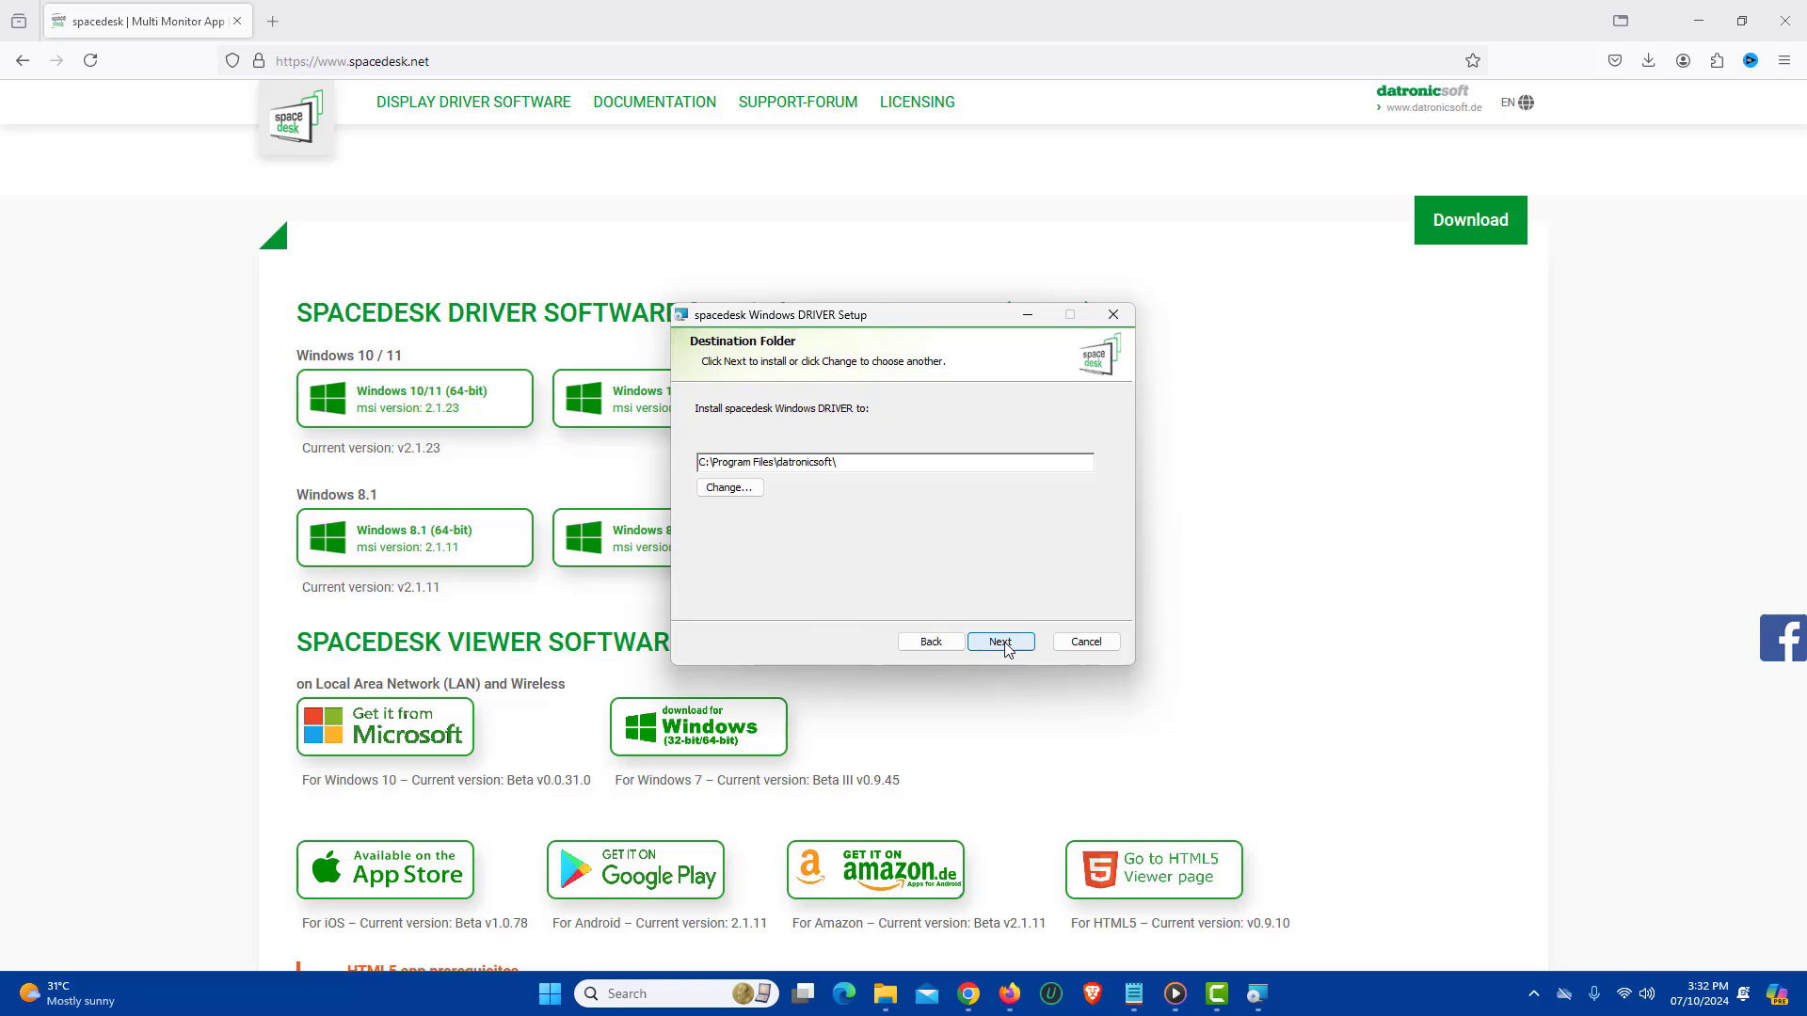
drag(776, 461, 582, 455)
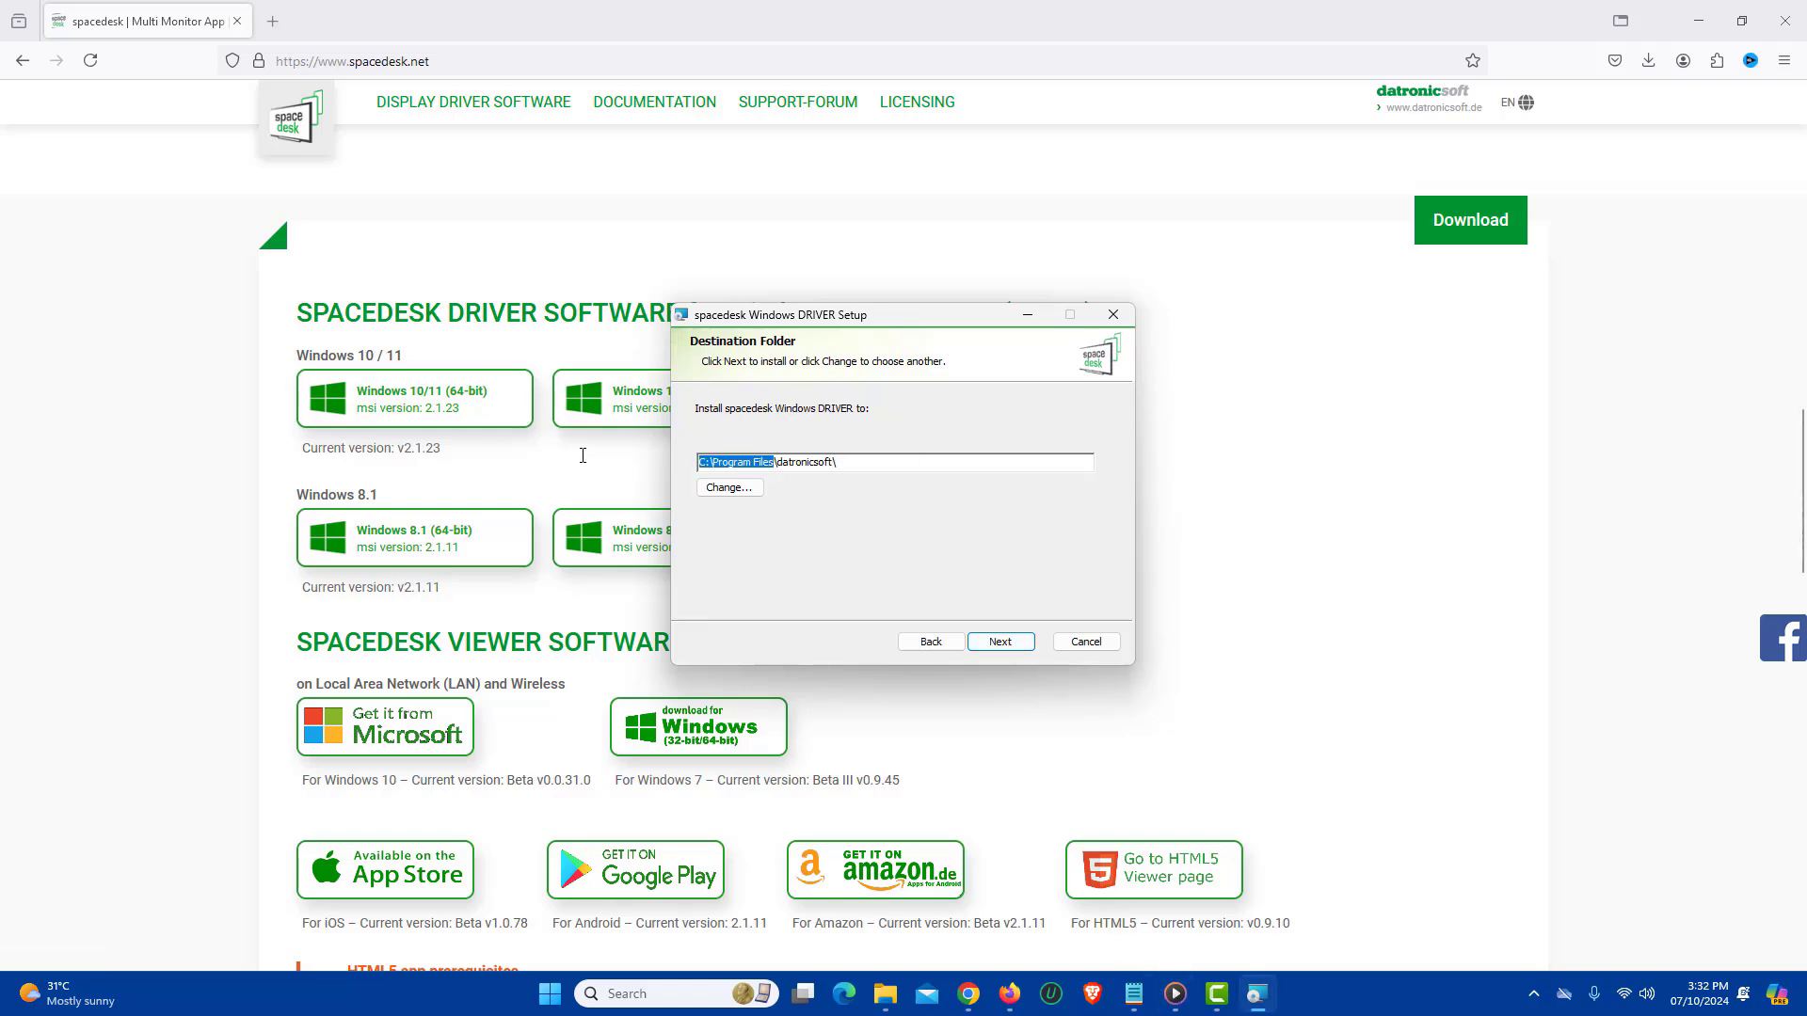
text(D:)
click(997, 641)
click(998, 642)
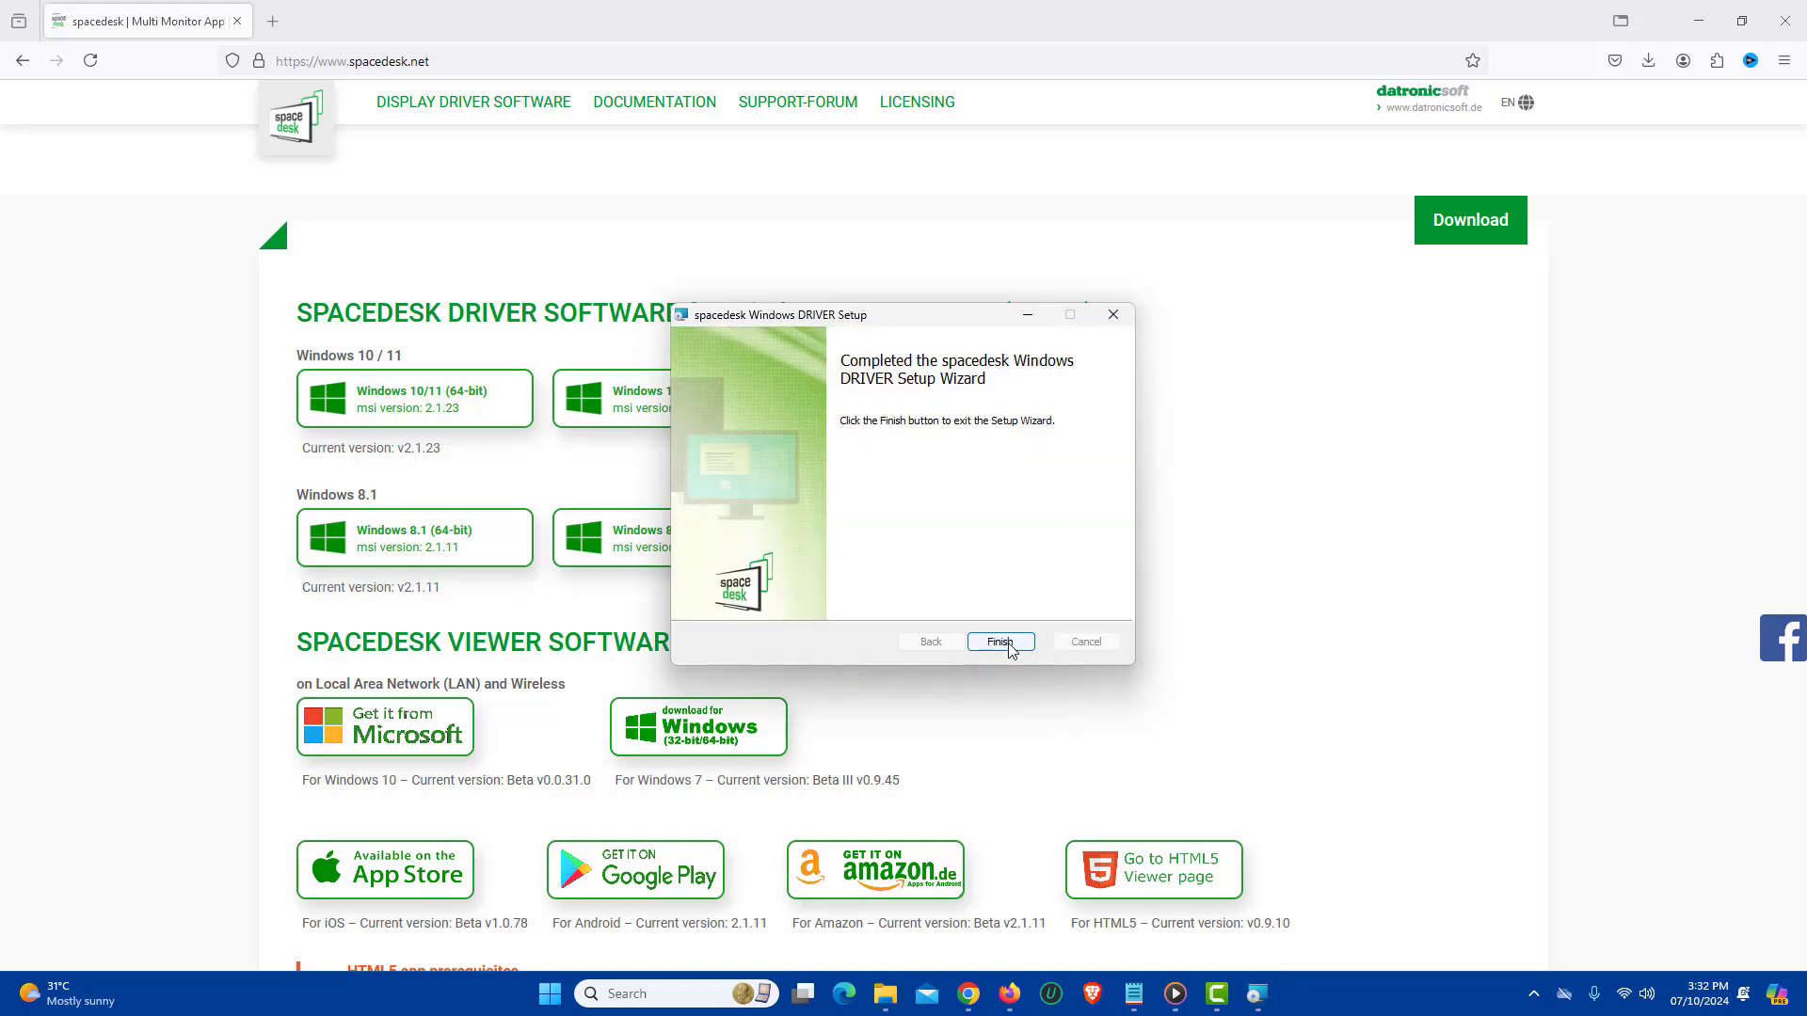
click(1000, 642)
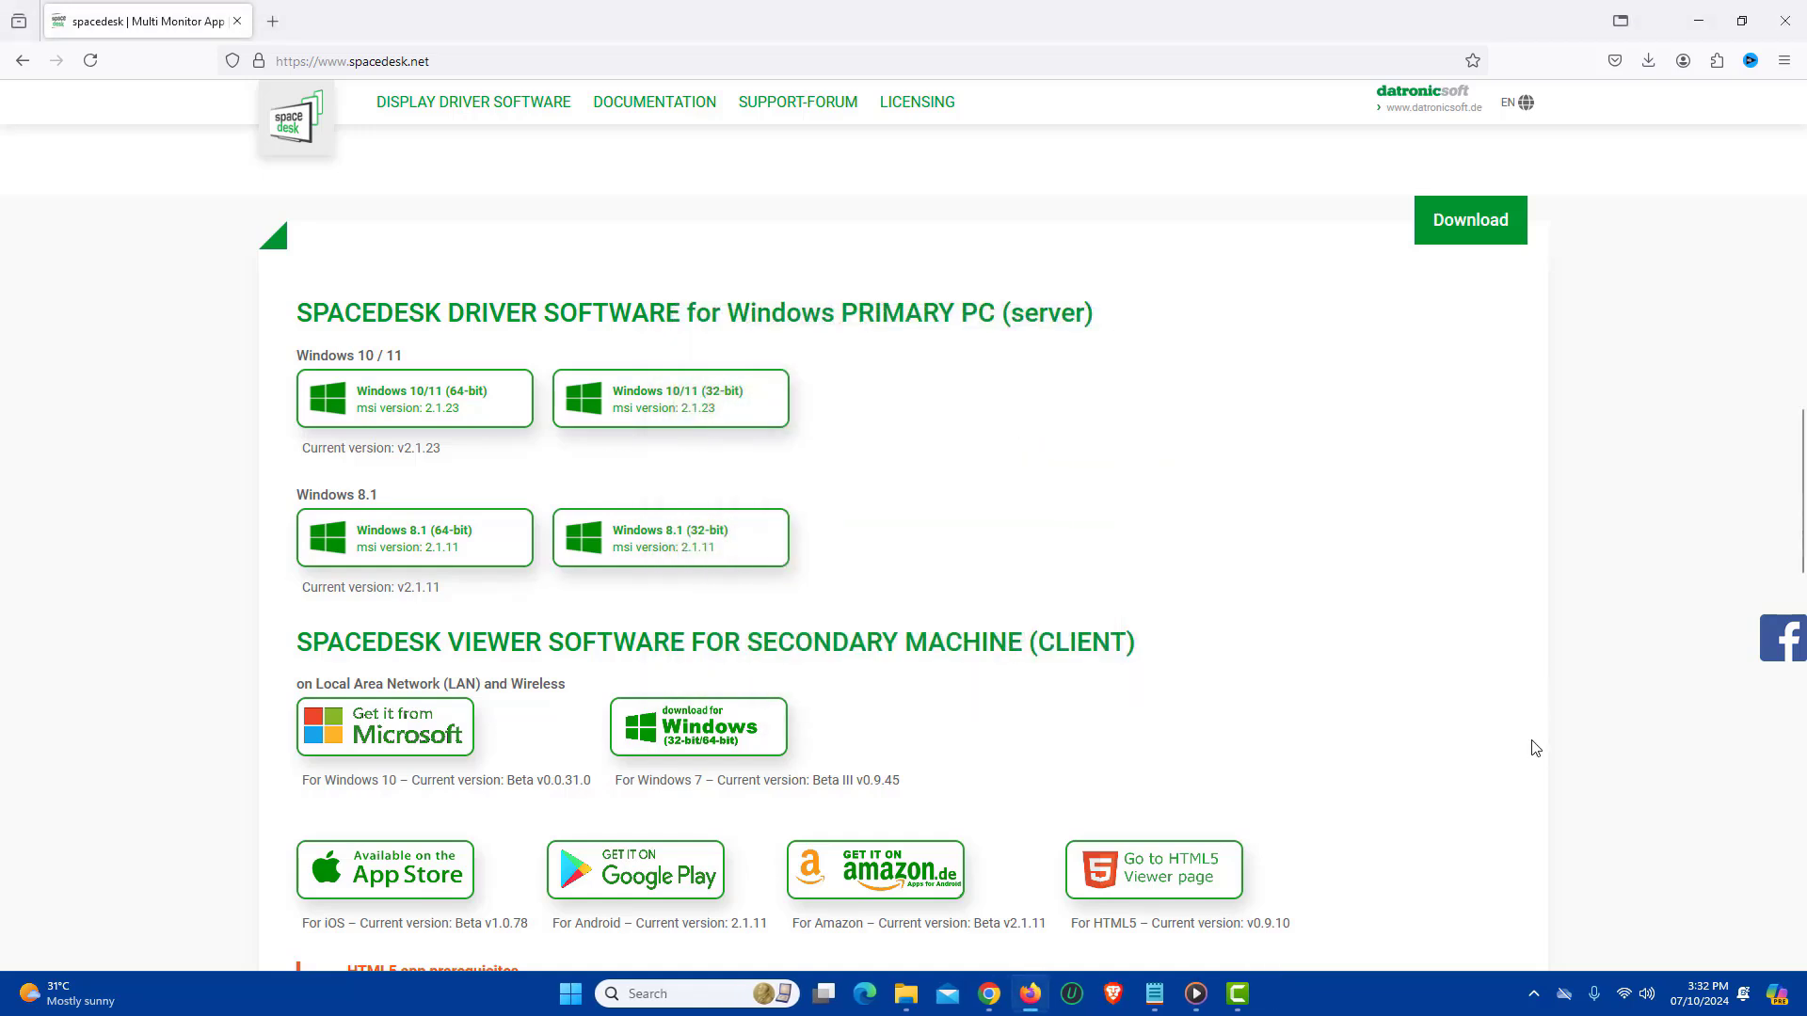
click(1533, 993)
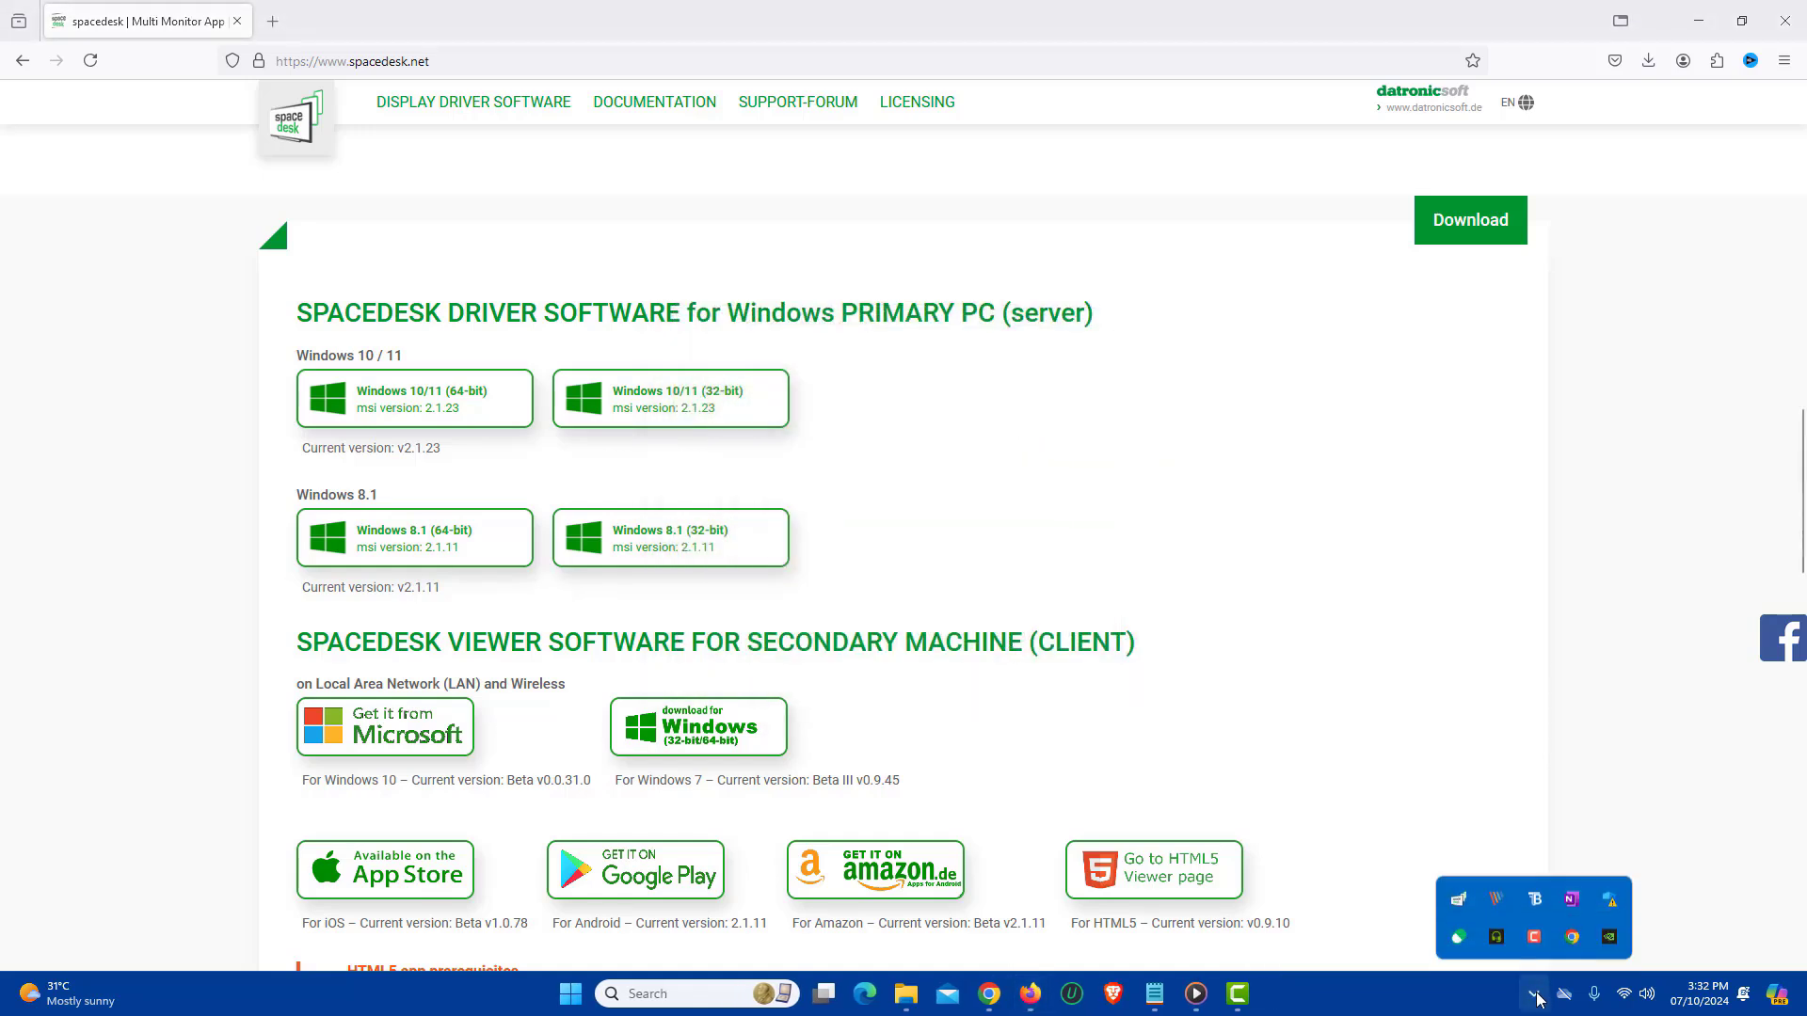
click(1458, 895)
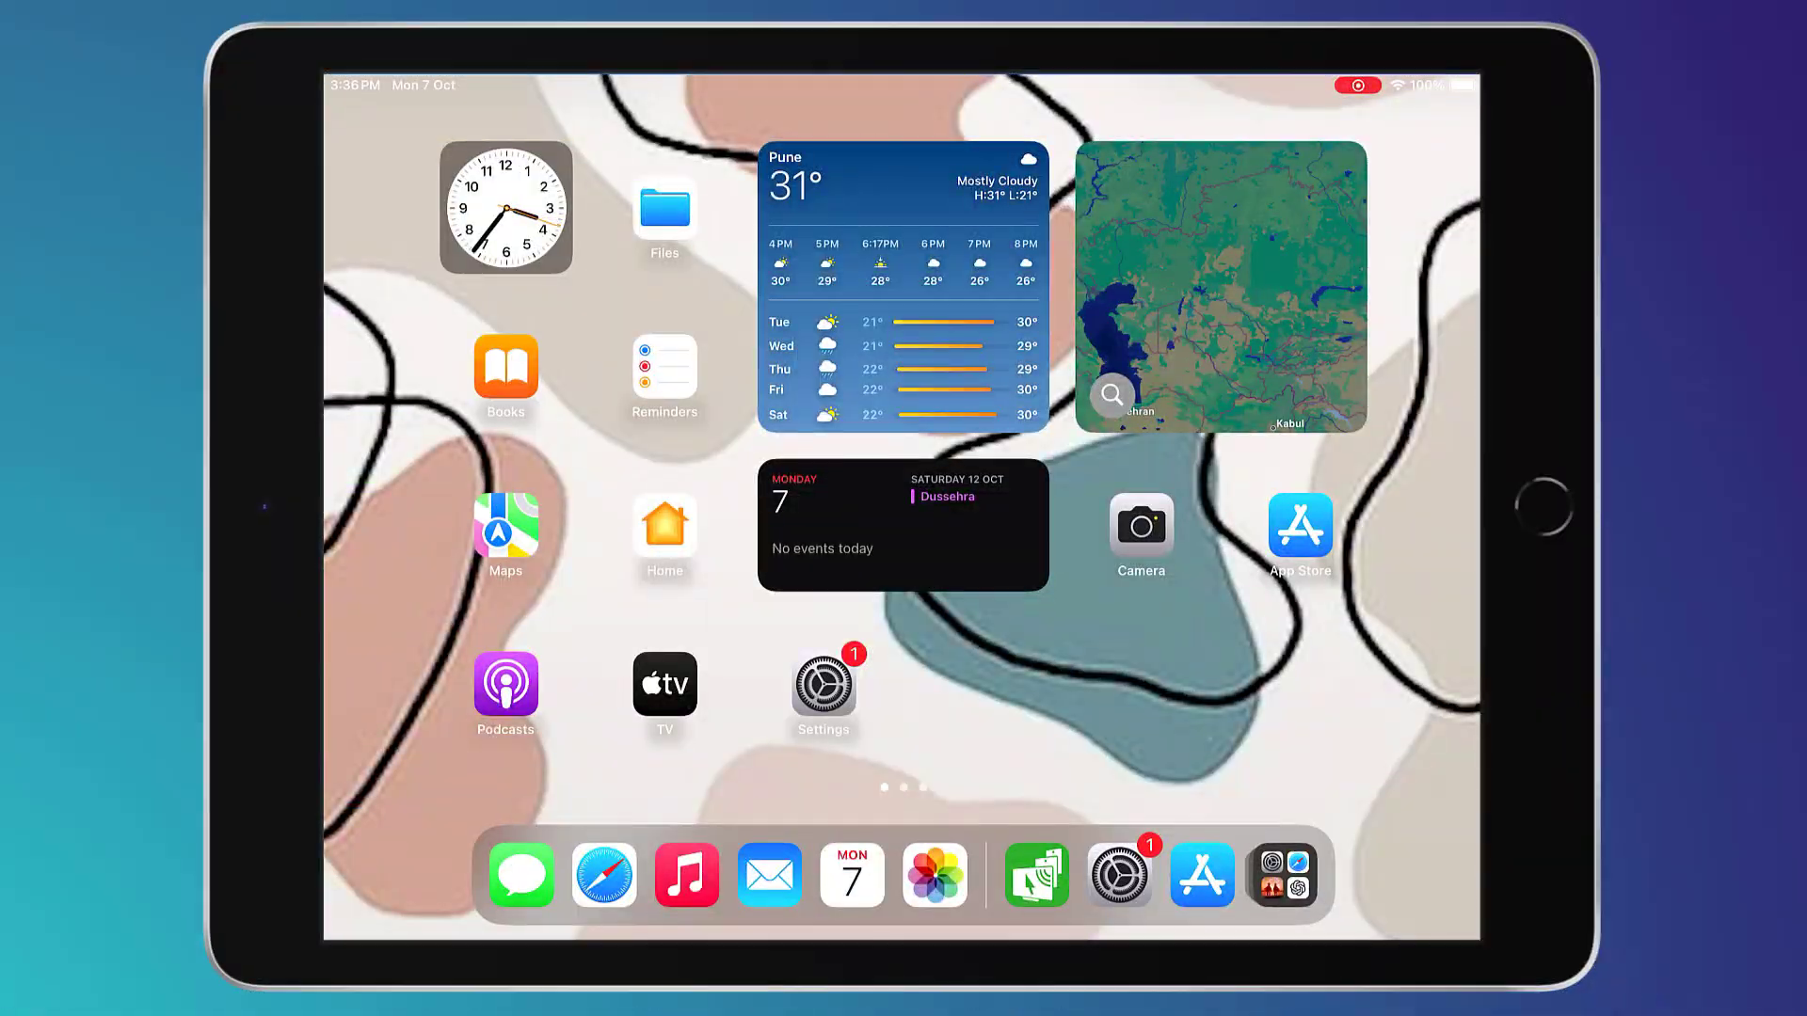
Find the 'spacedesk - USB Display for PC' App Store page, then return to the home screen
click(1299, 526)
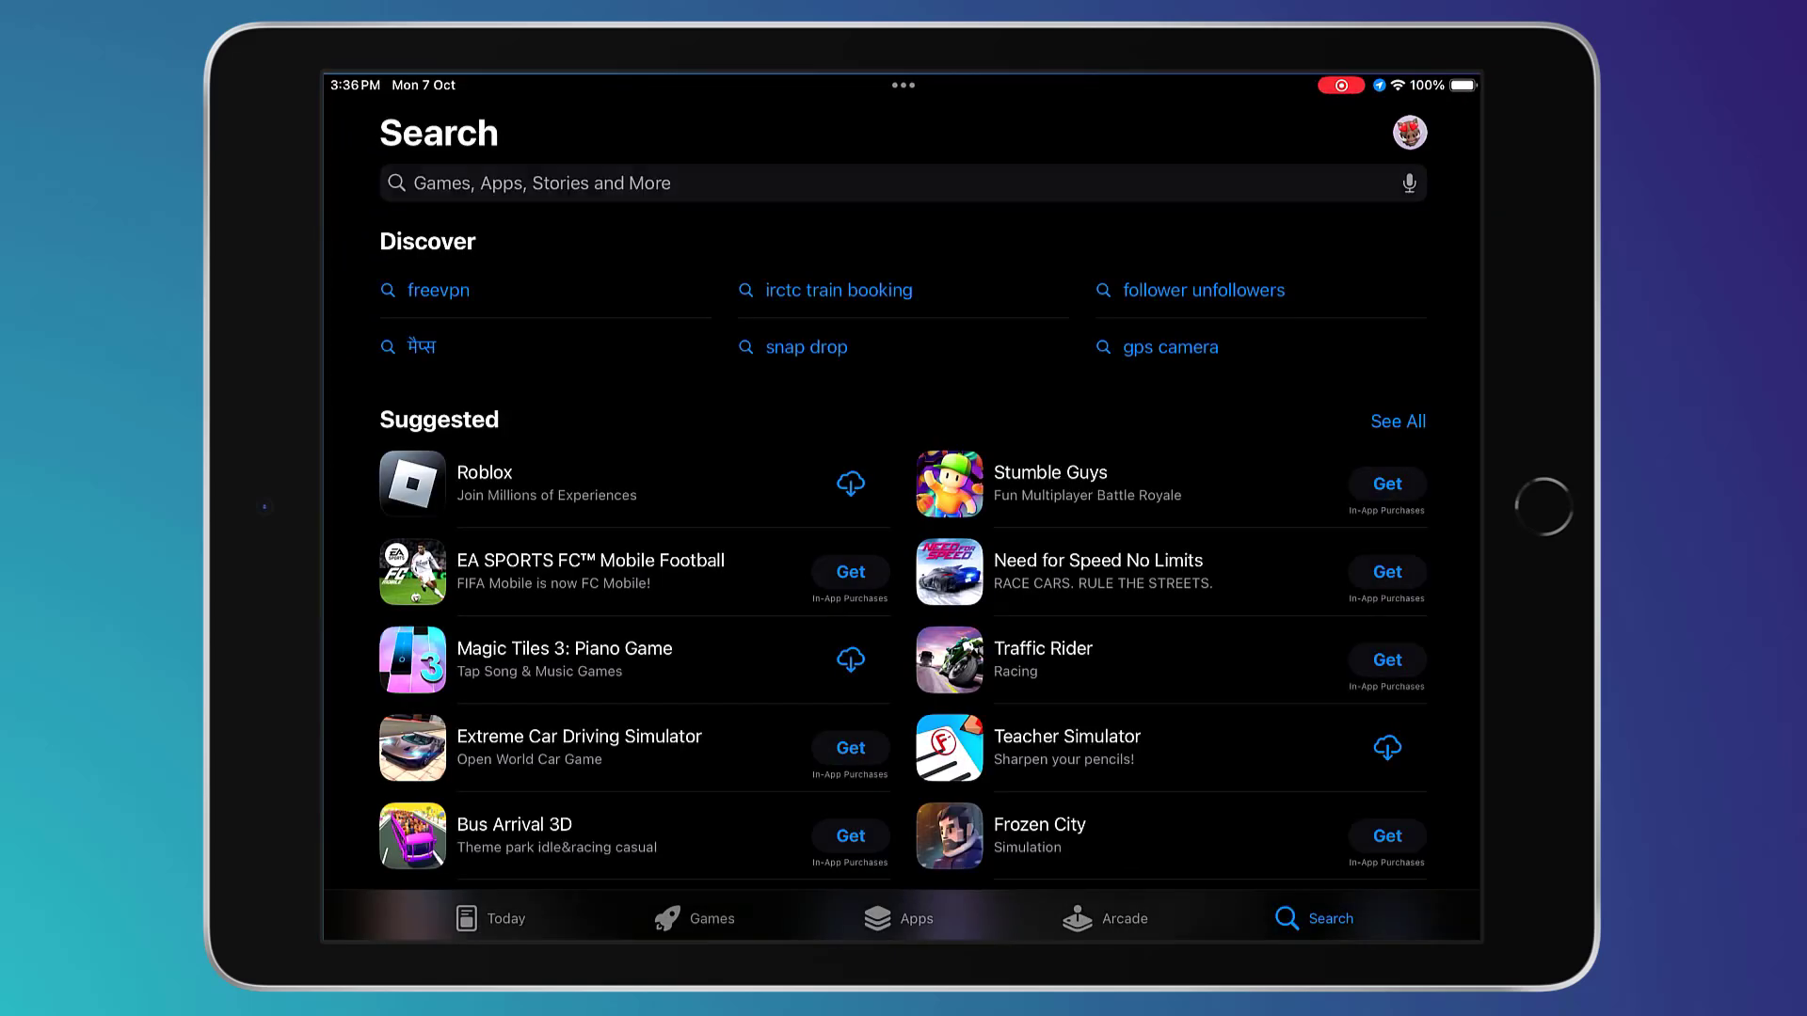
click(904, 181)
text(sp)
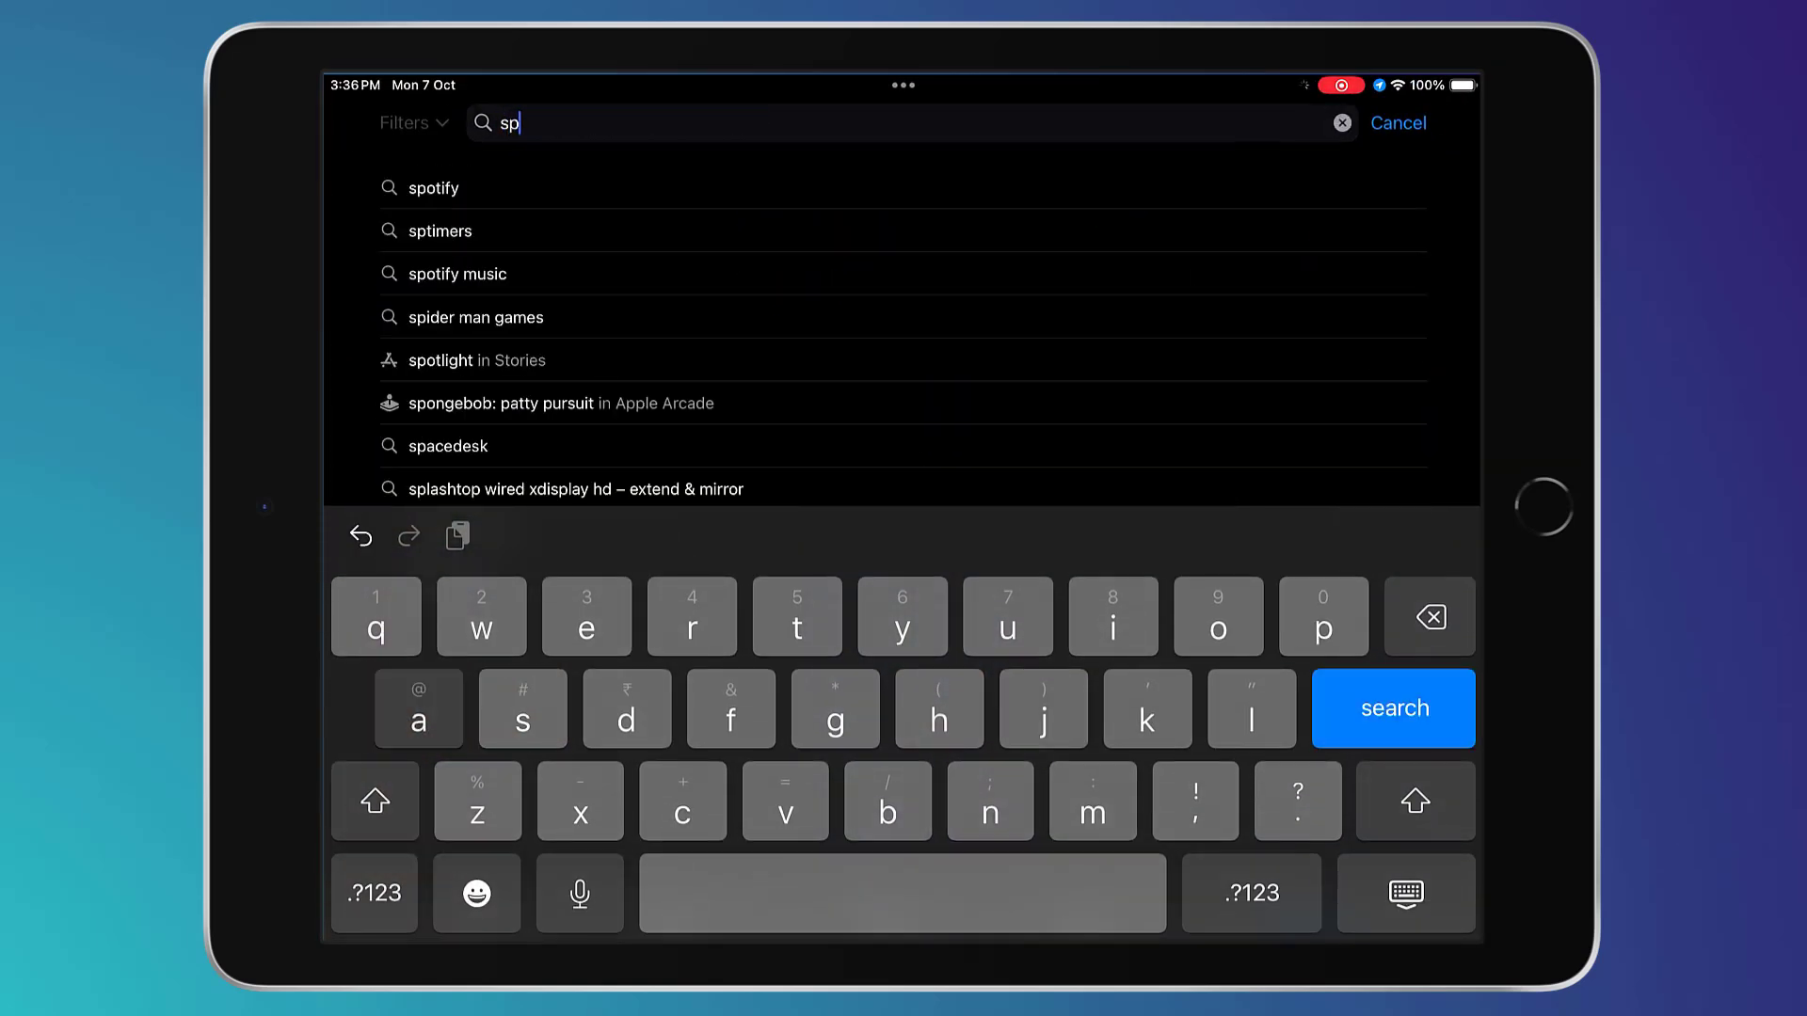
text(acede)
click(448, 187)
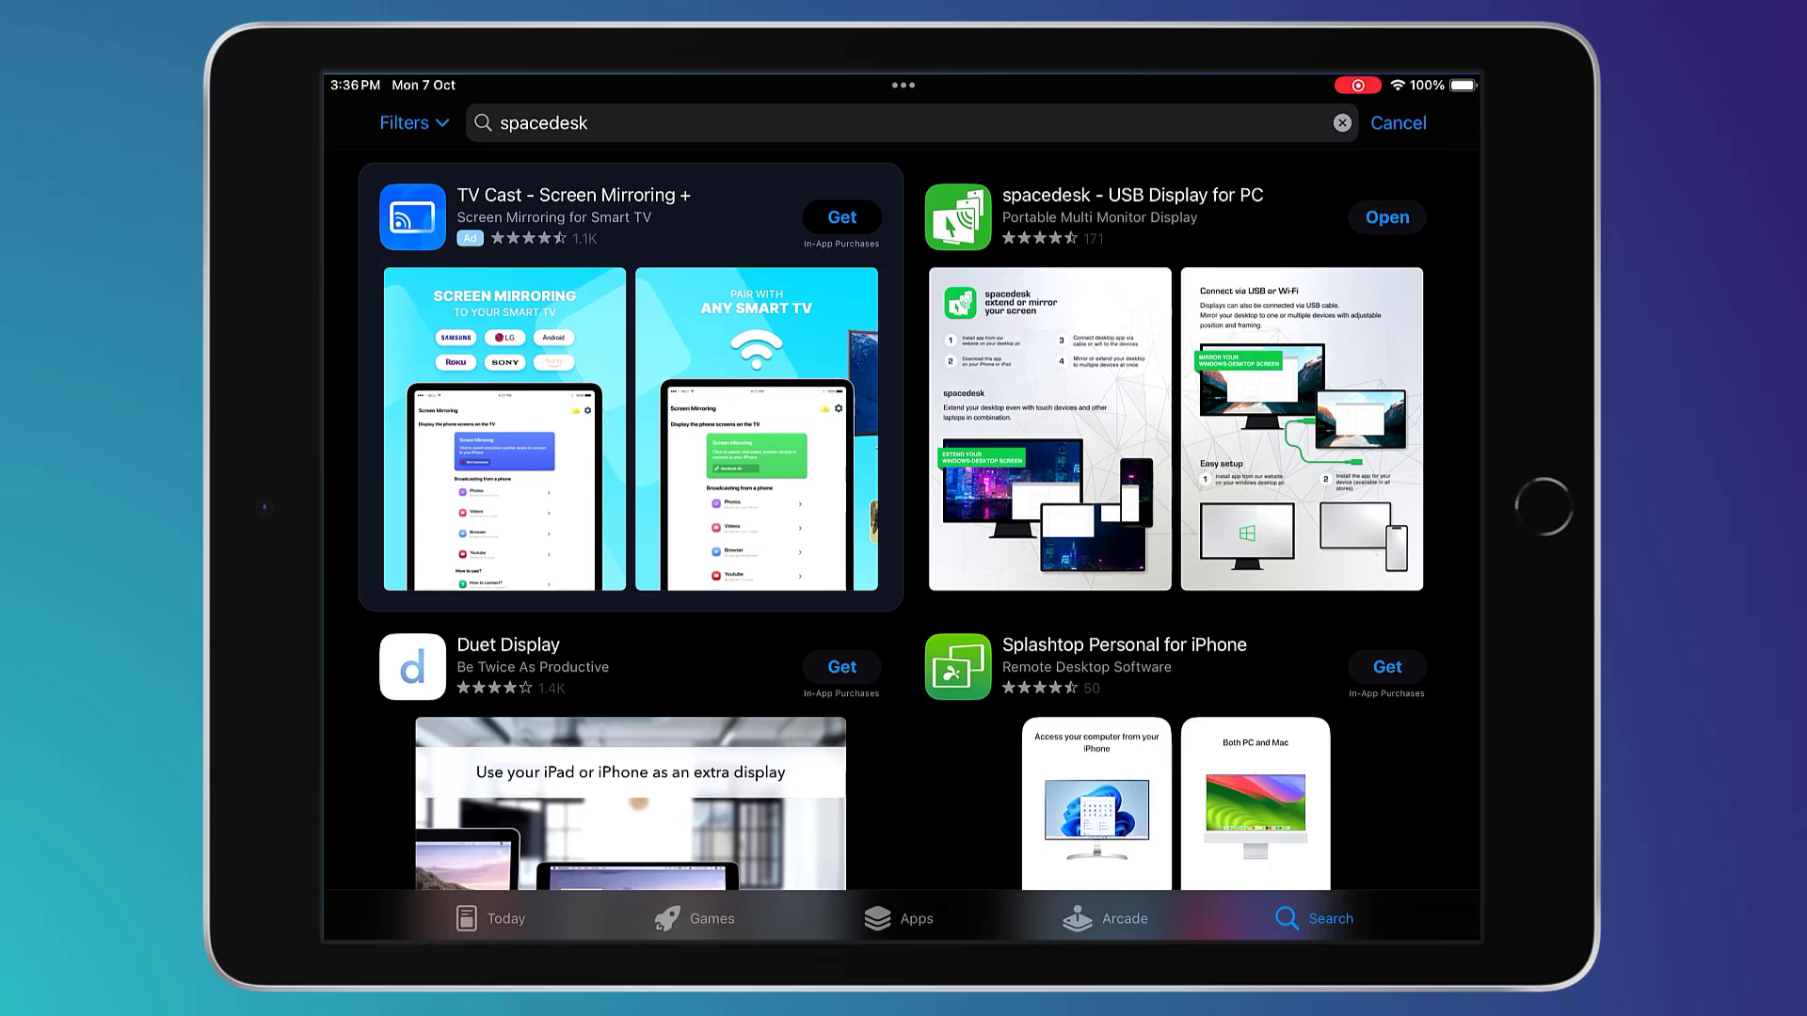
click(1136, 195)
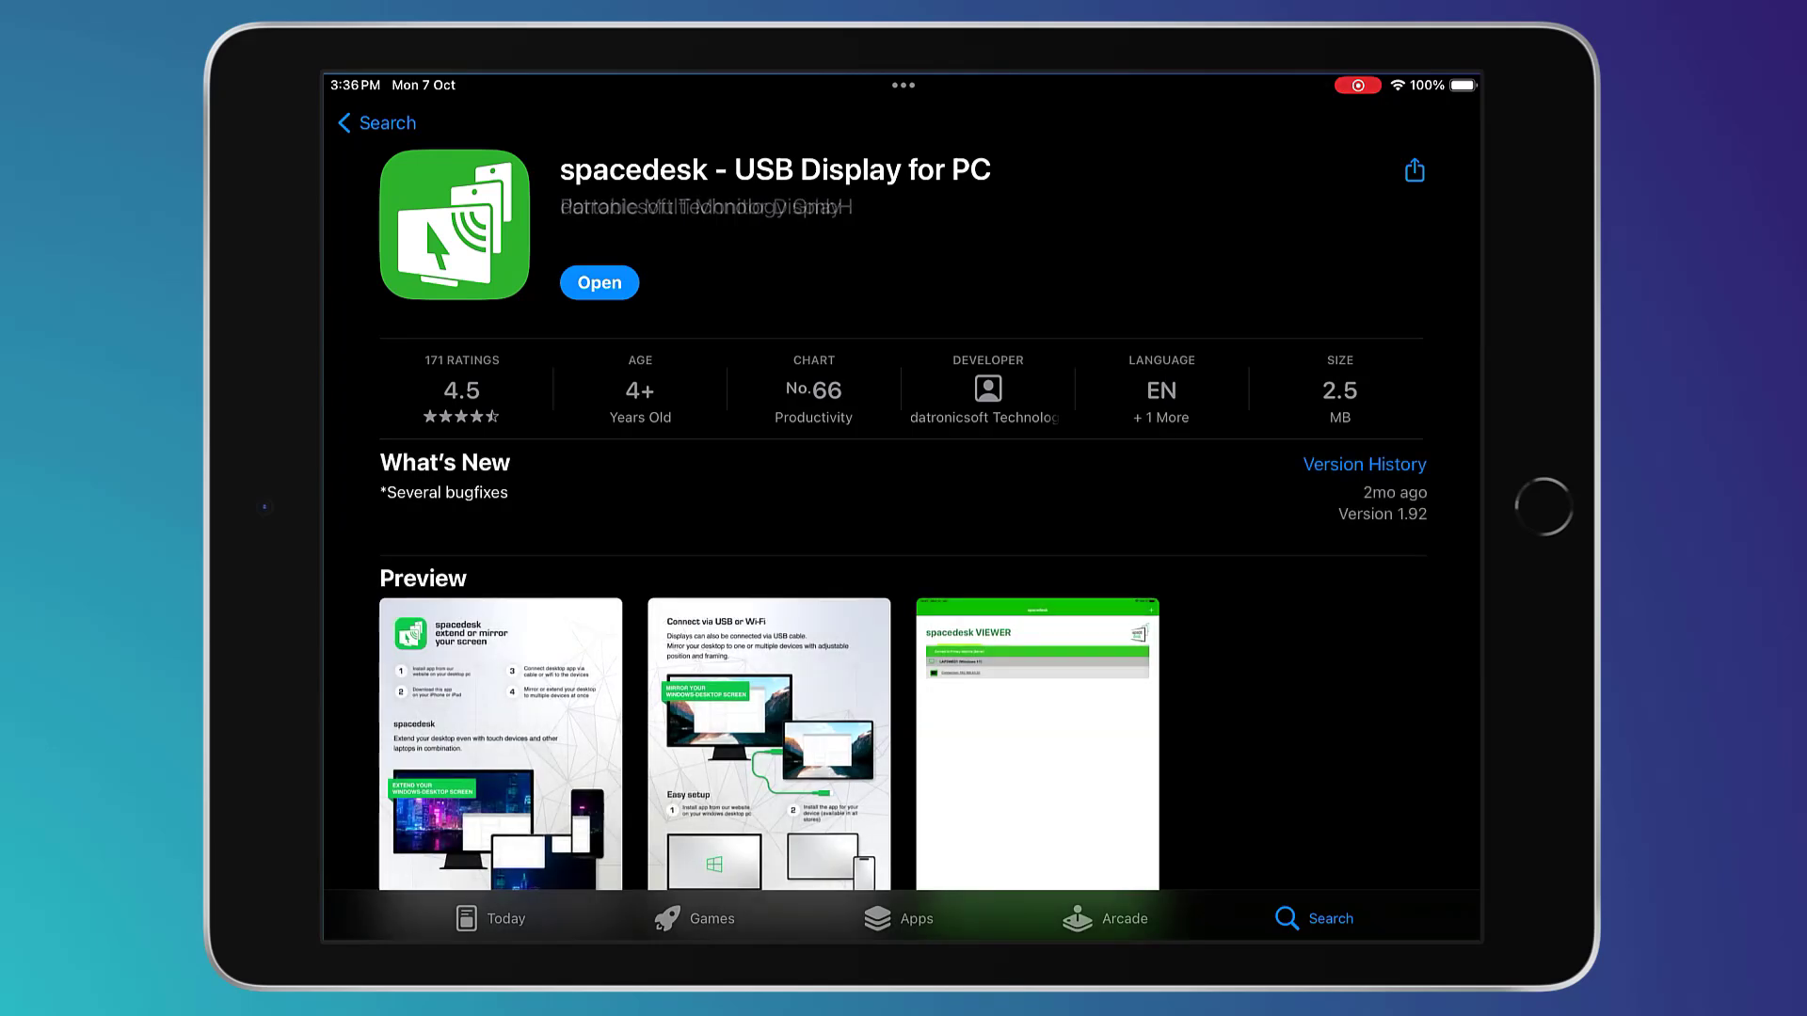
key(super+h)
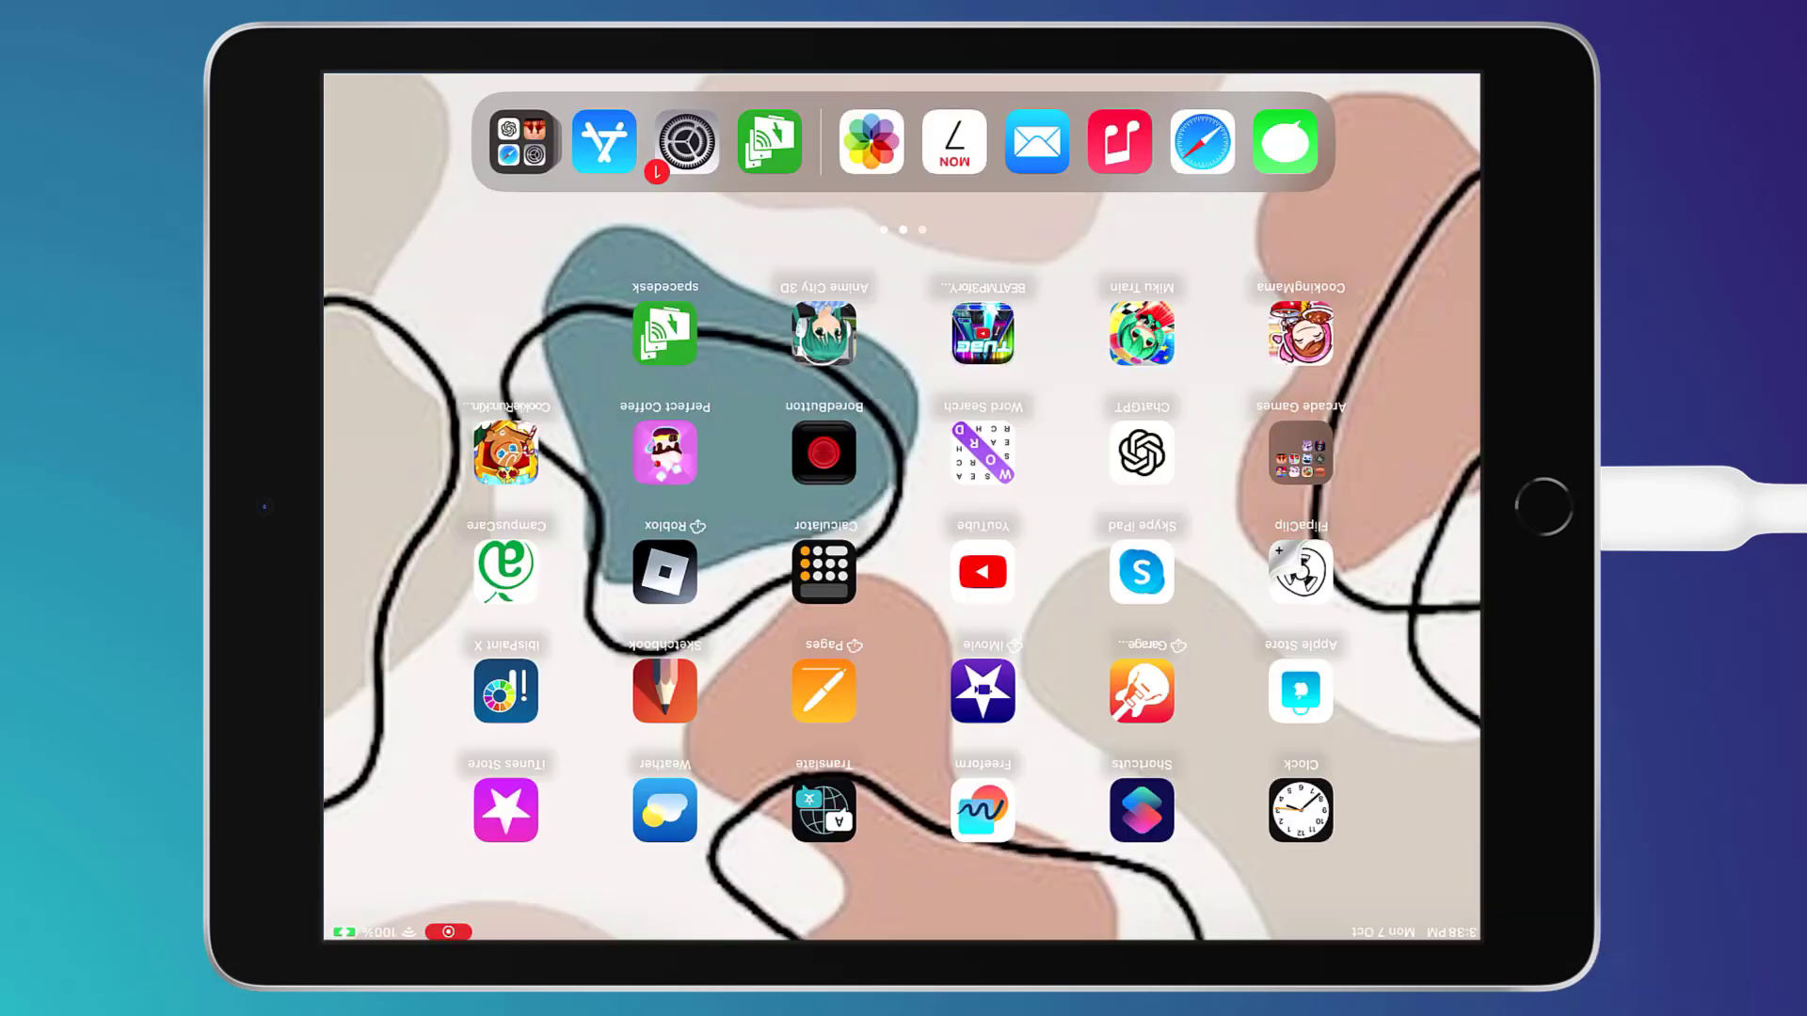
Launch spacedesk viewer, dismiss Important Info, and accept the 'spacedesk USB connection recognized' prompt
click(665, 332)
click(904, 646)
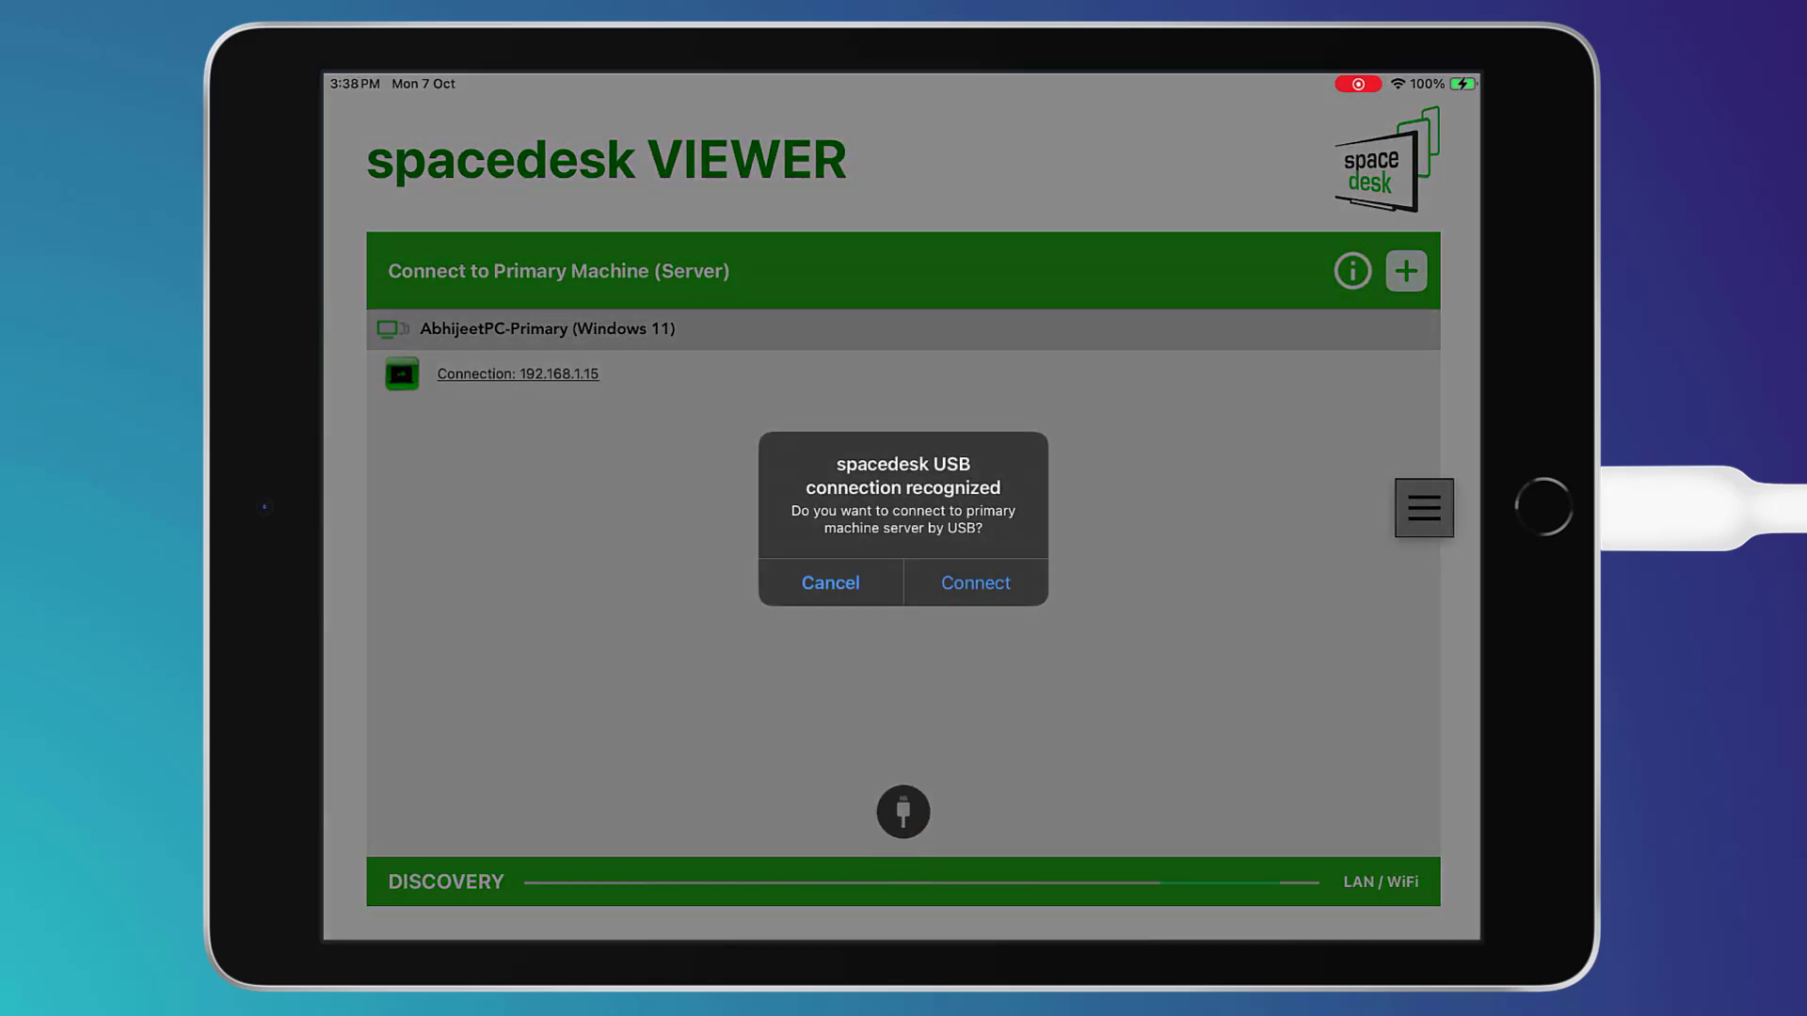
click(974, 583)
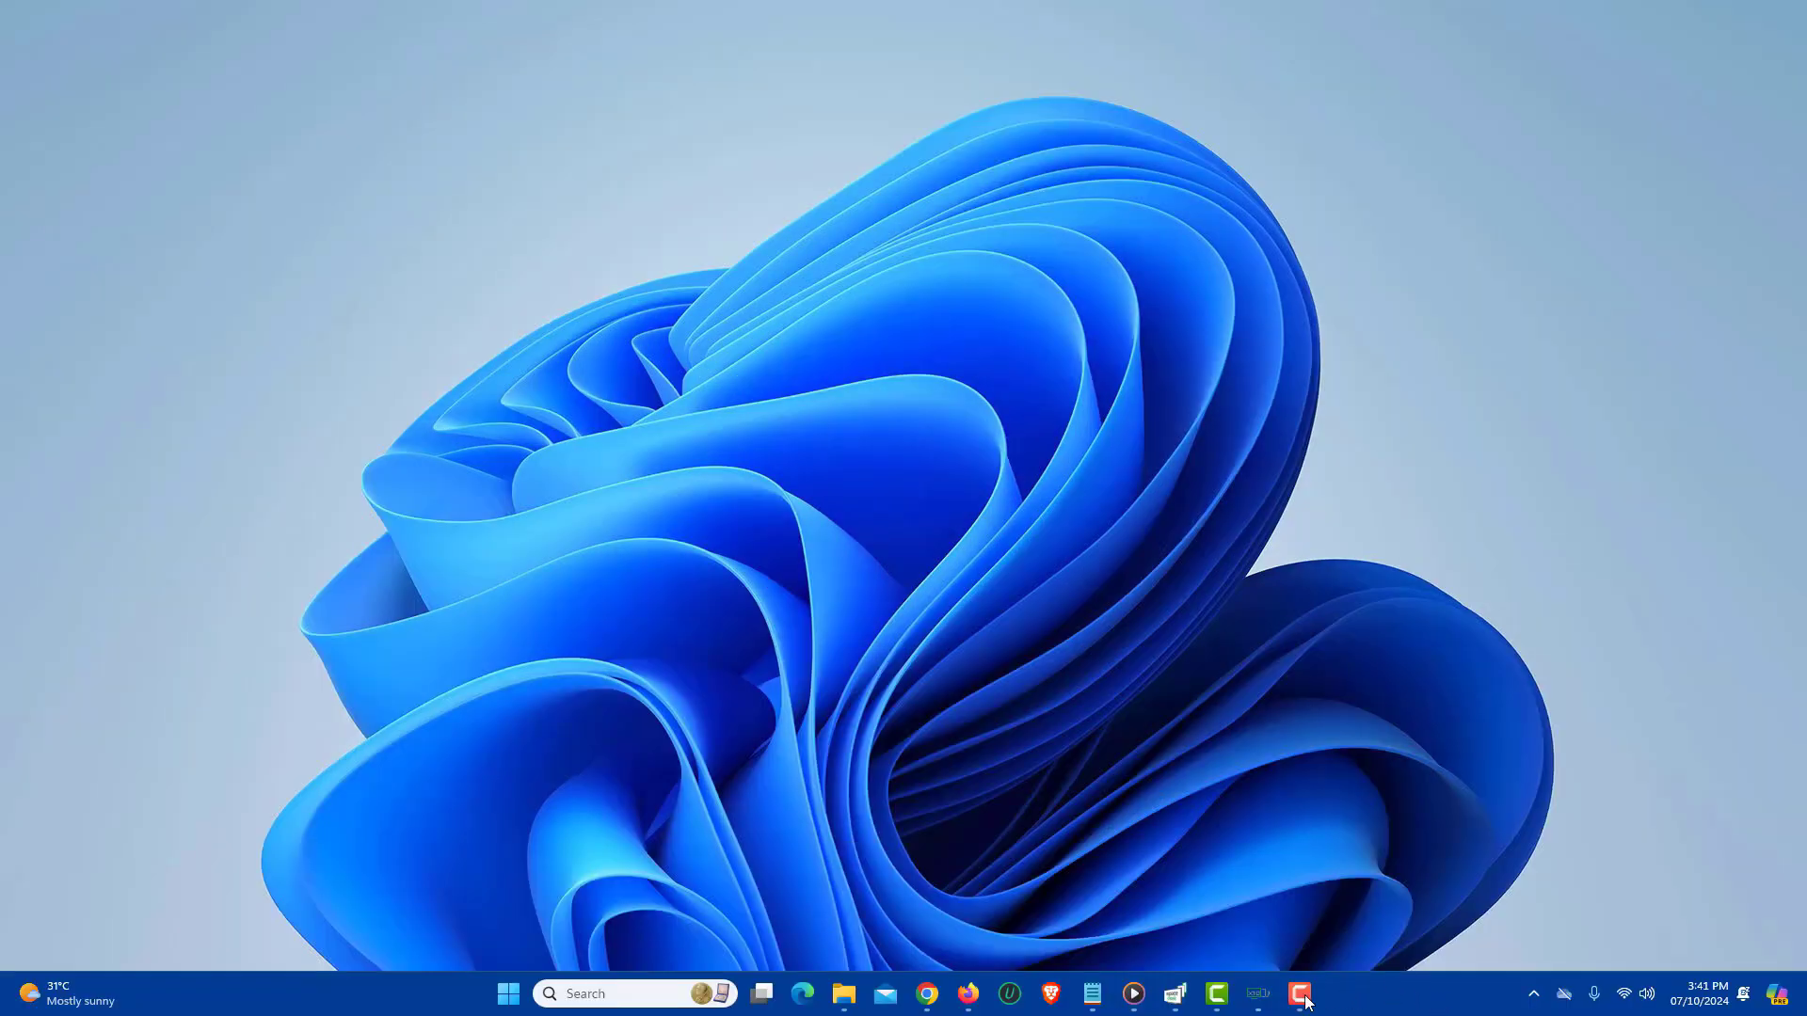
Open the spacedesk Driver Console and select 'USB Cable Driver iOS (ON)'
click(1258, 996)
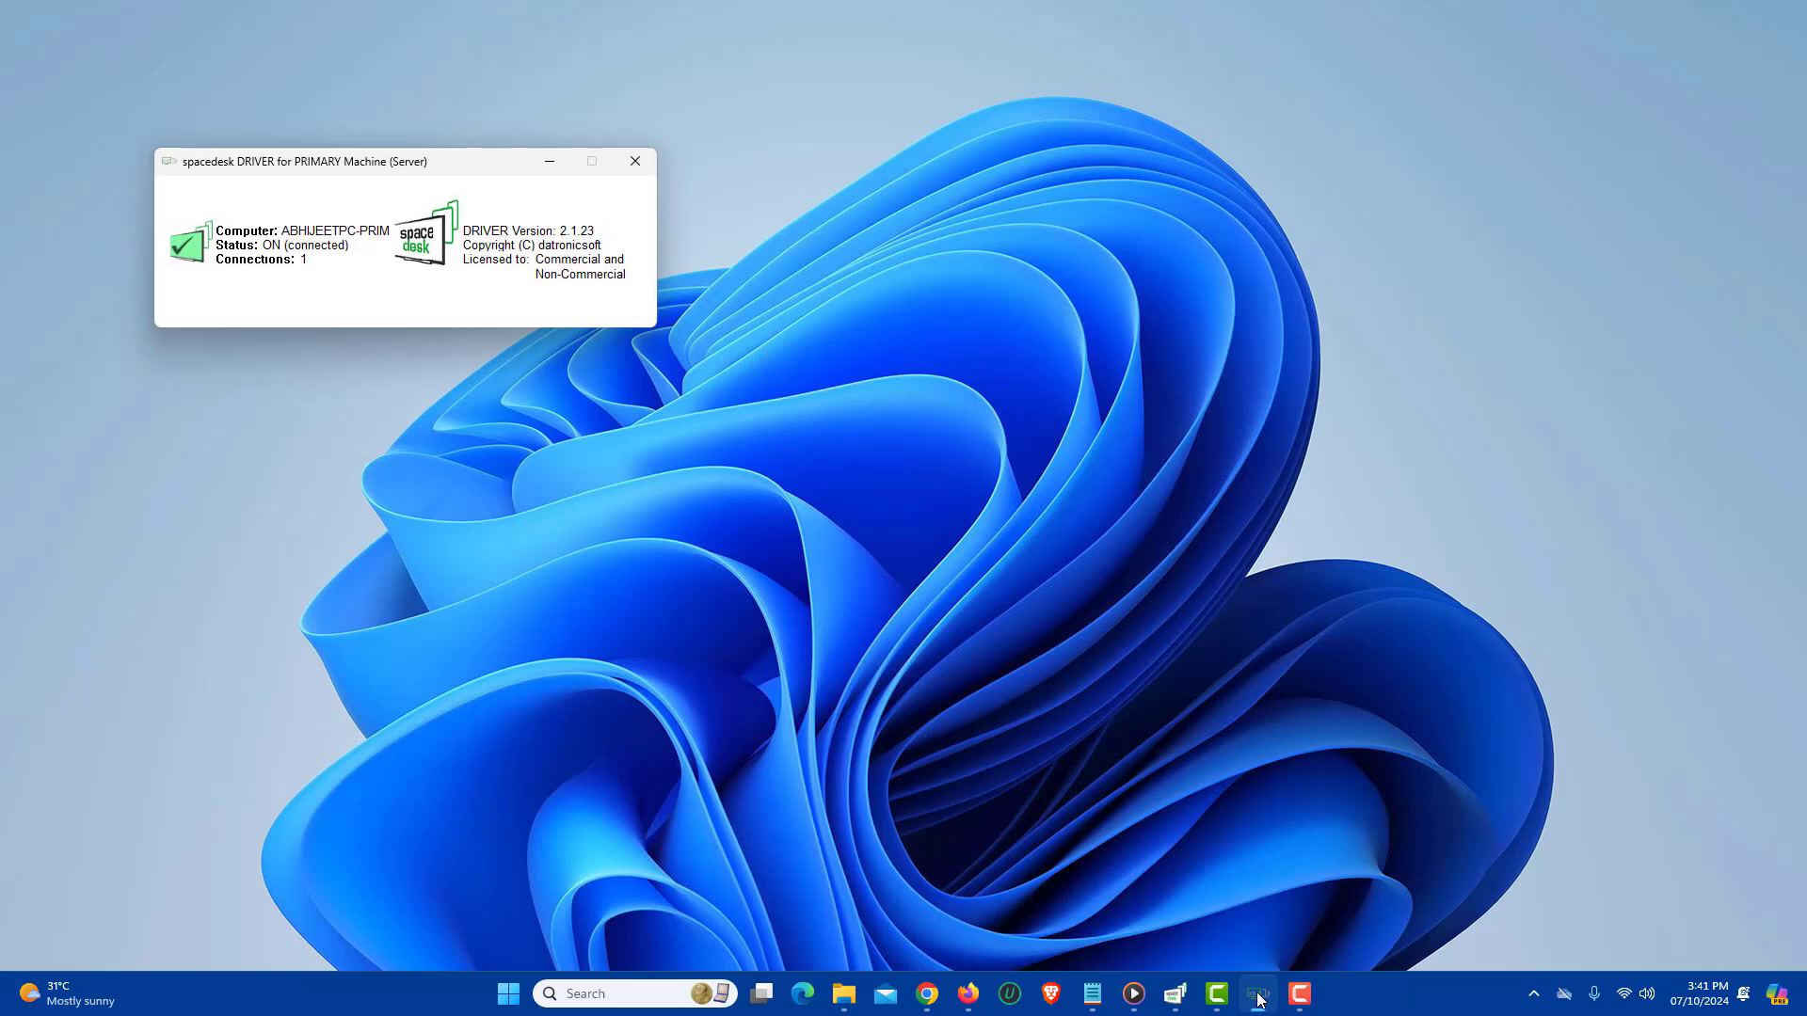
click(1257, 998)
click(1172, 995)
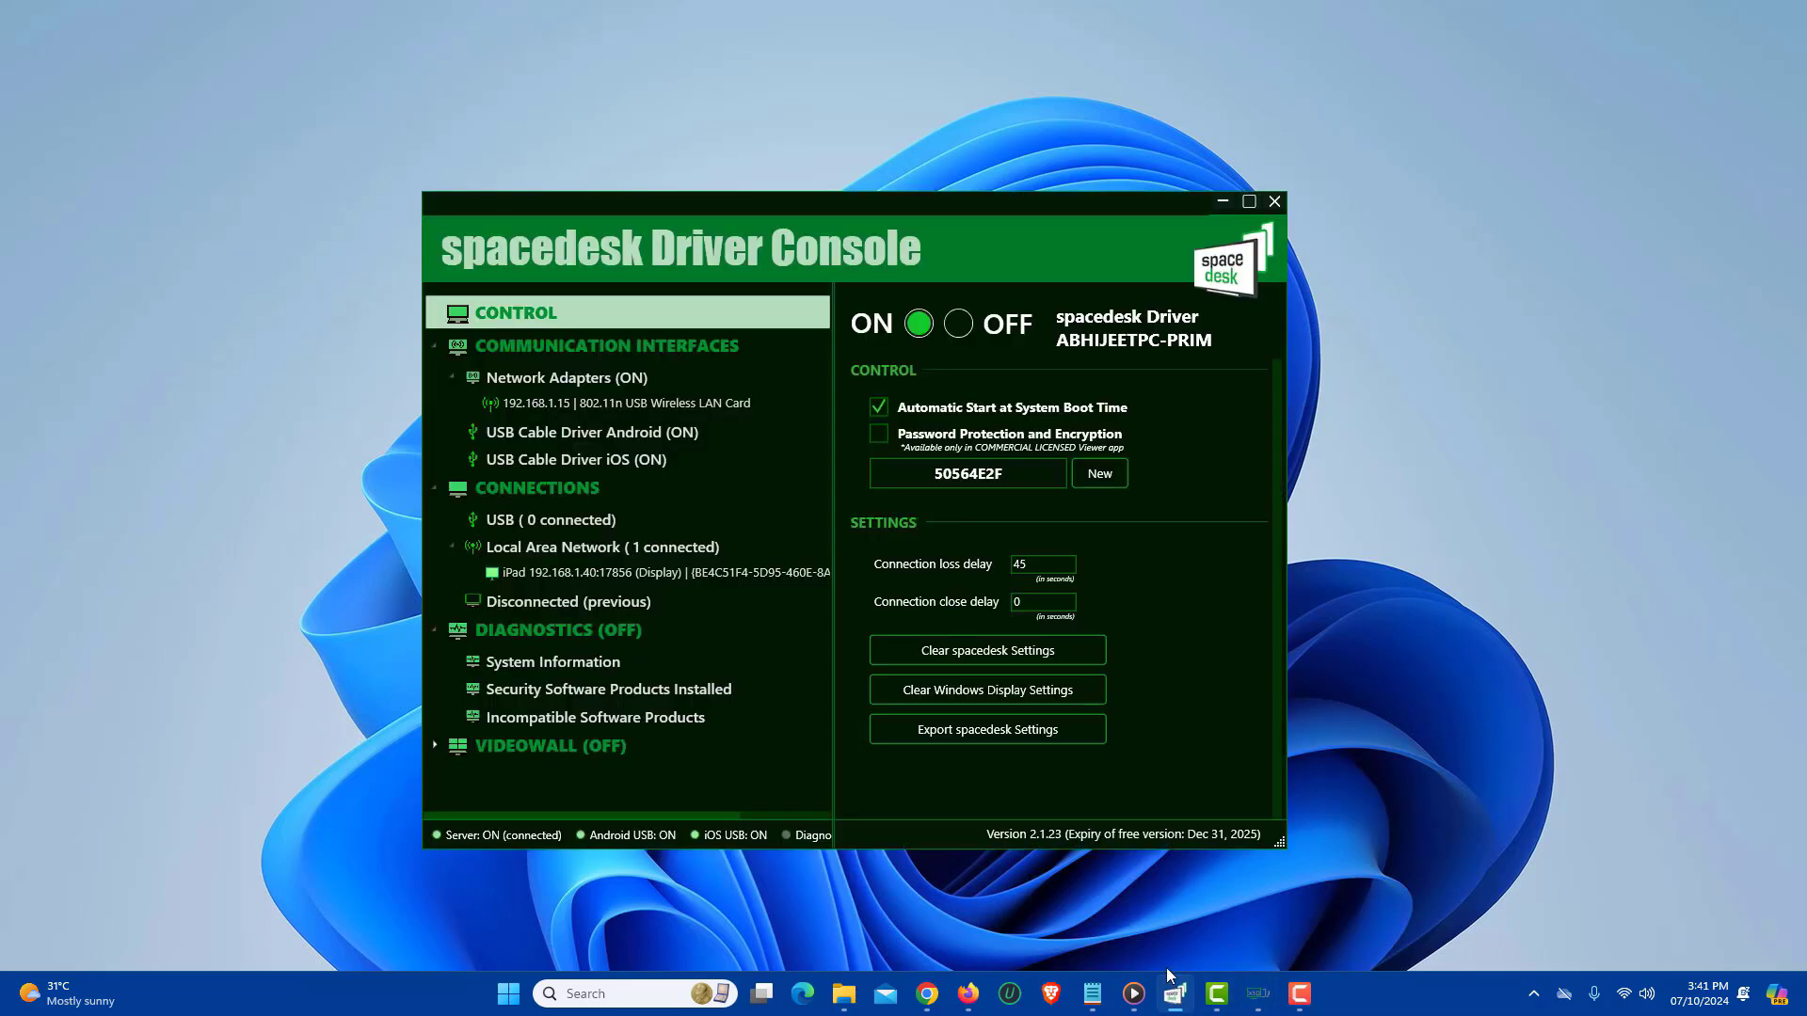
click(571, 464)
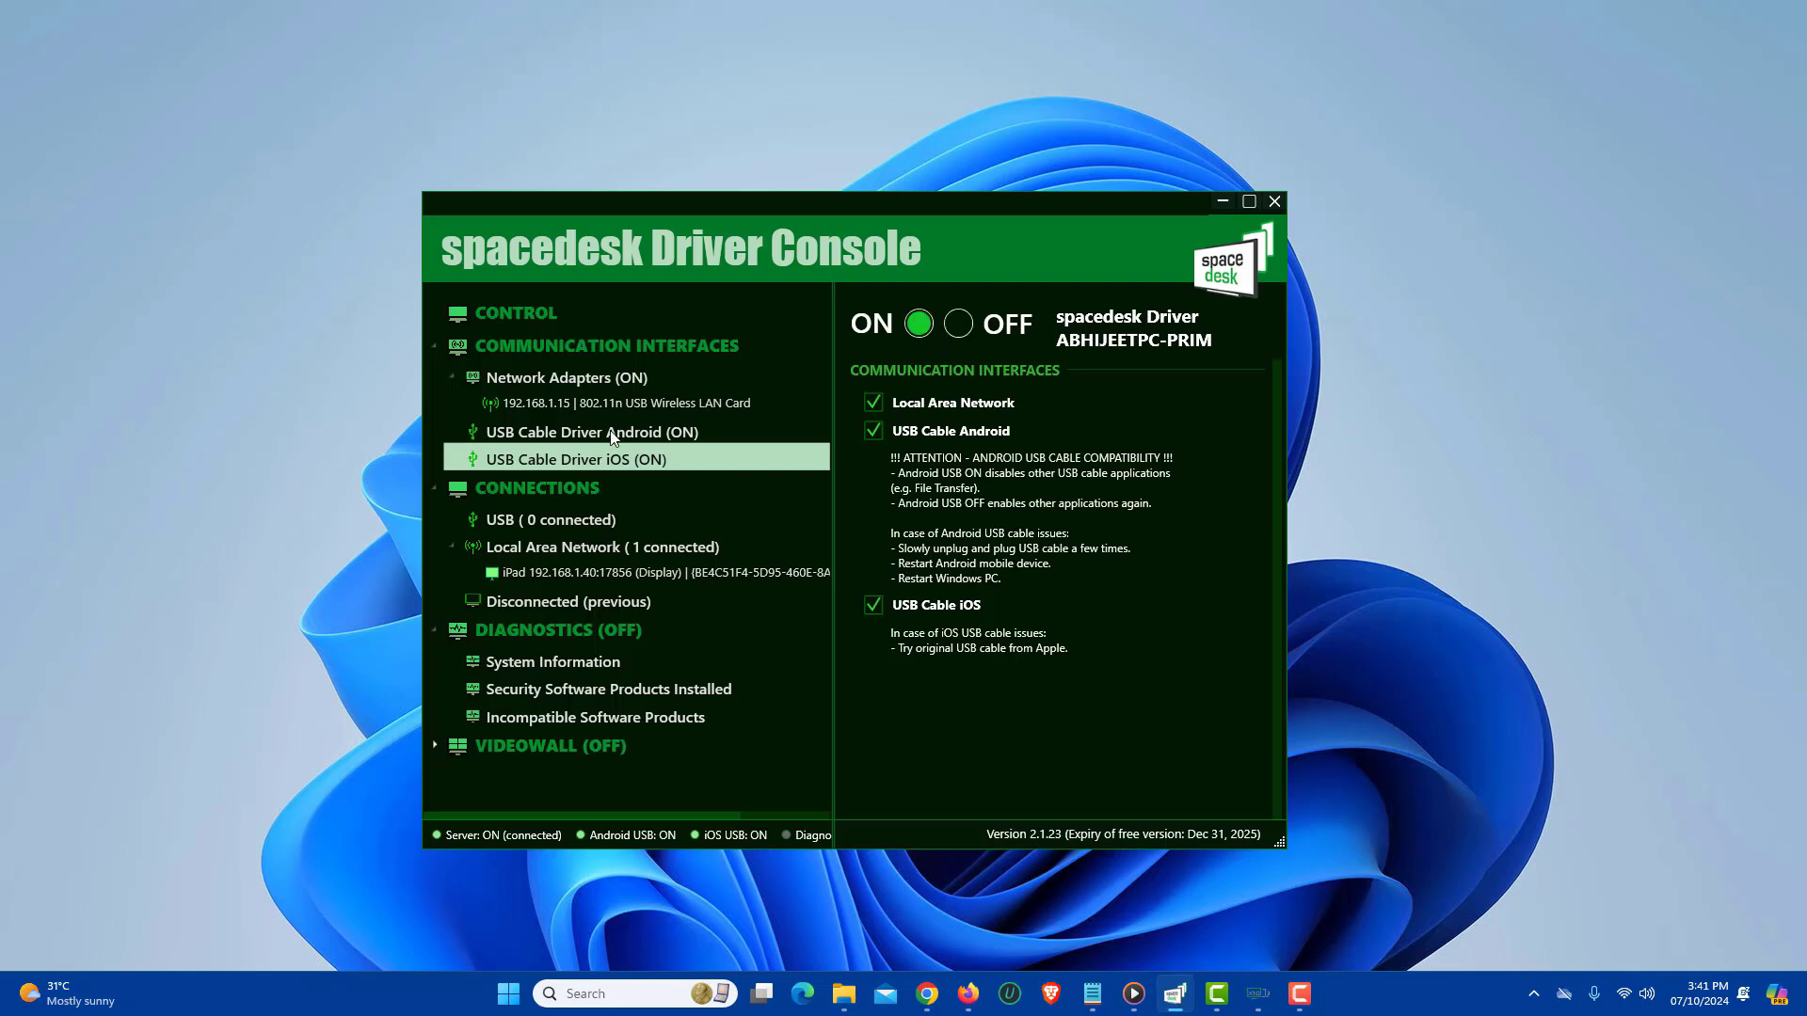
Open Windows Display settings from the desktop menu and enlarge the Settings window
click(1222, 203)
right_click(1420, 223)
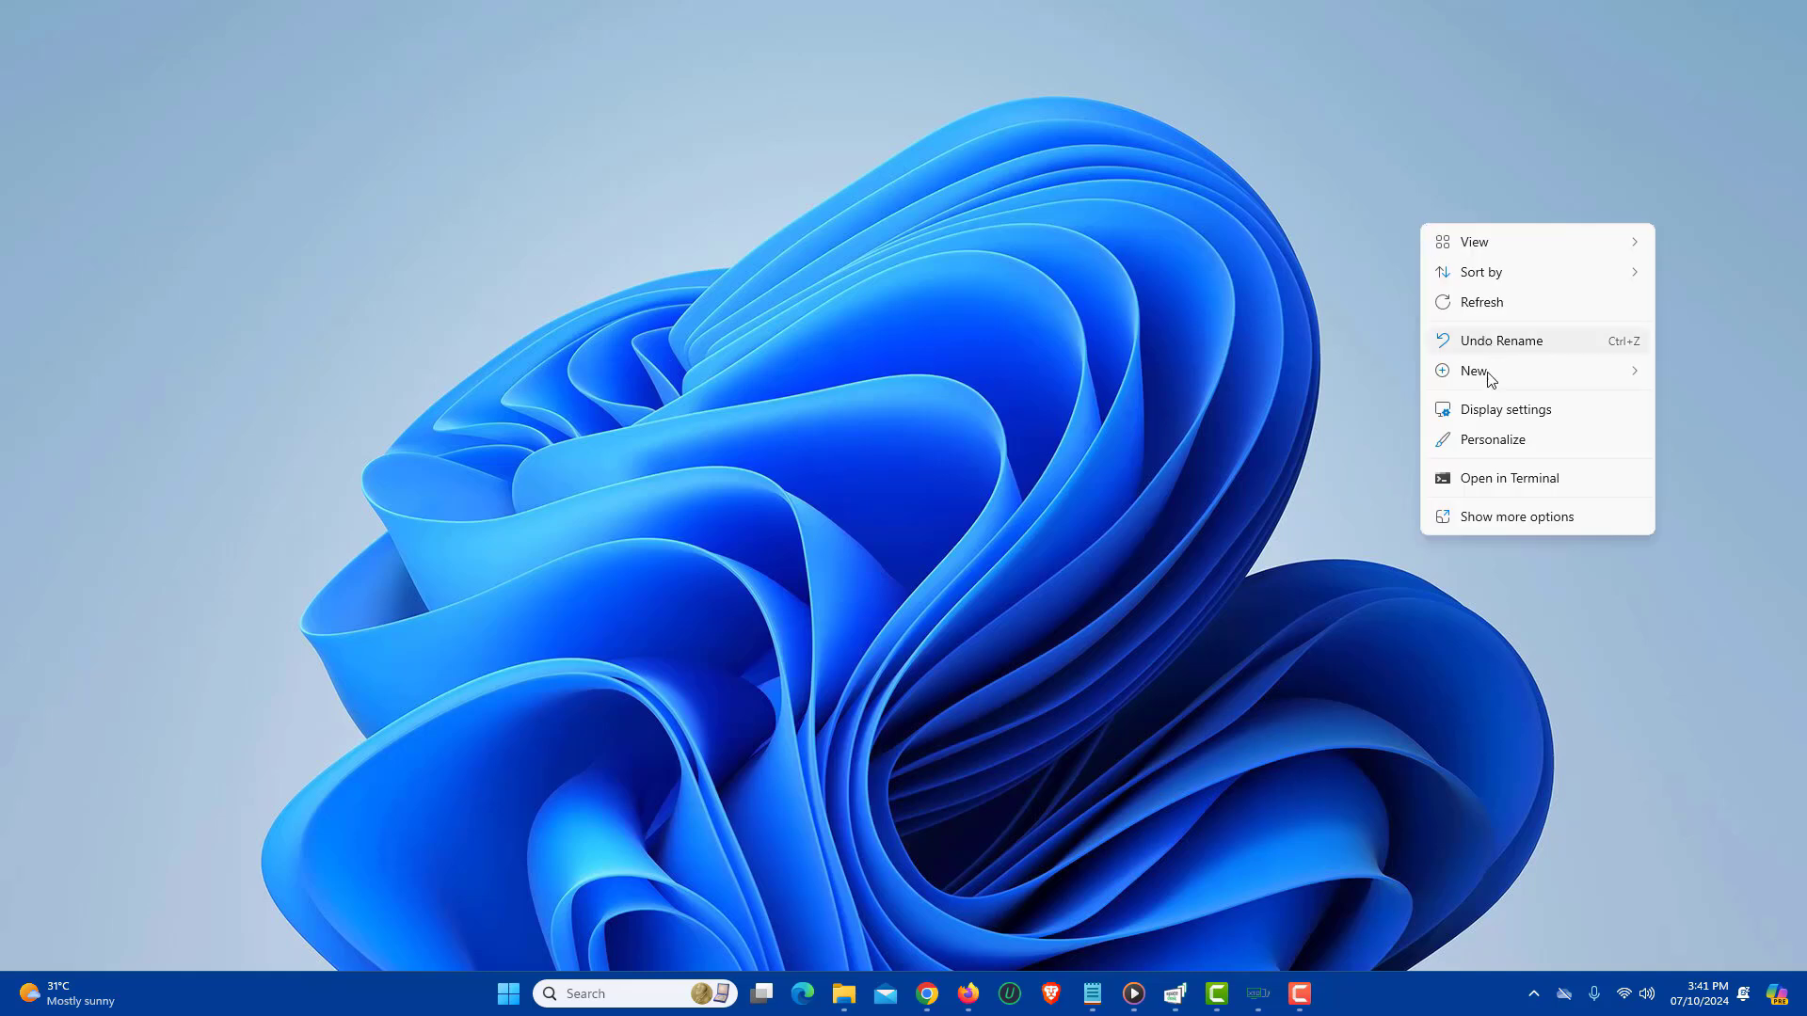
click(1486, 410)
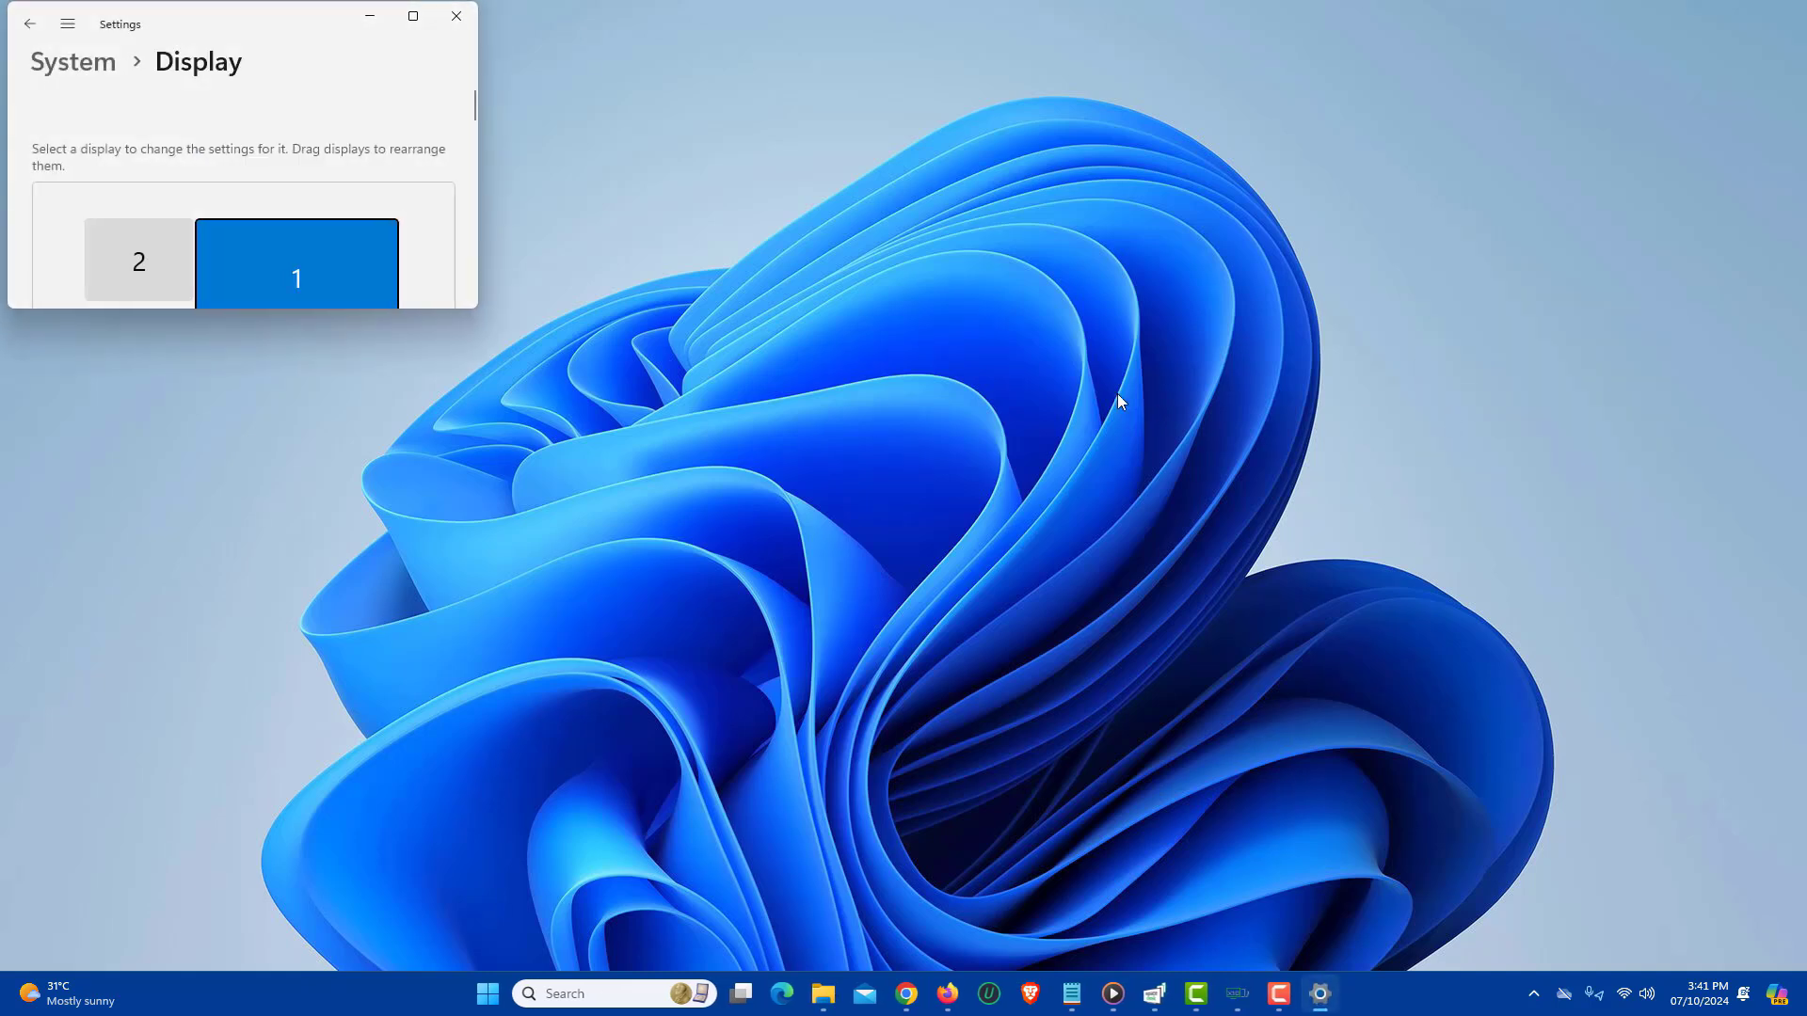
drag(476, 307, 1199, 703)
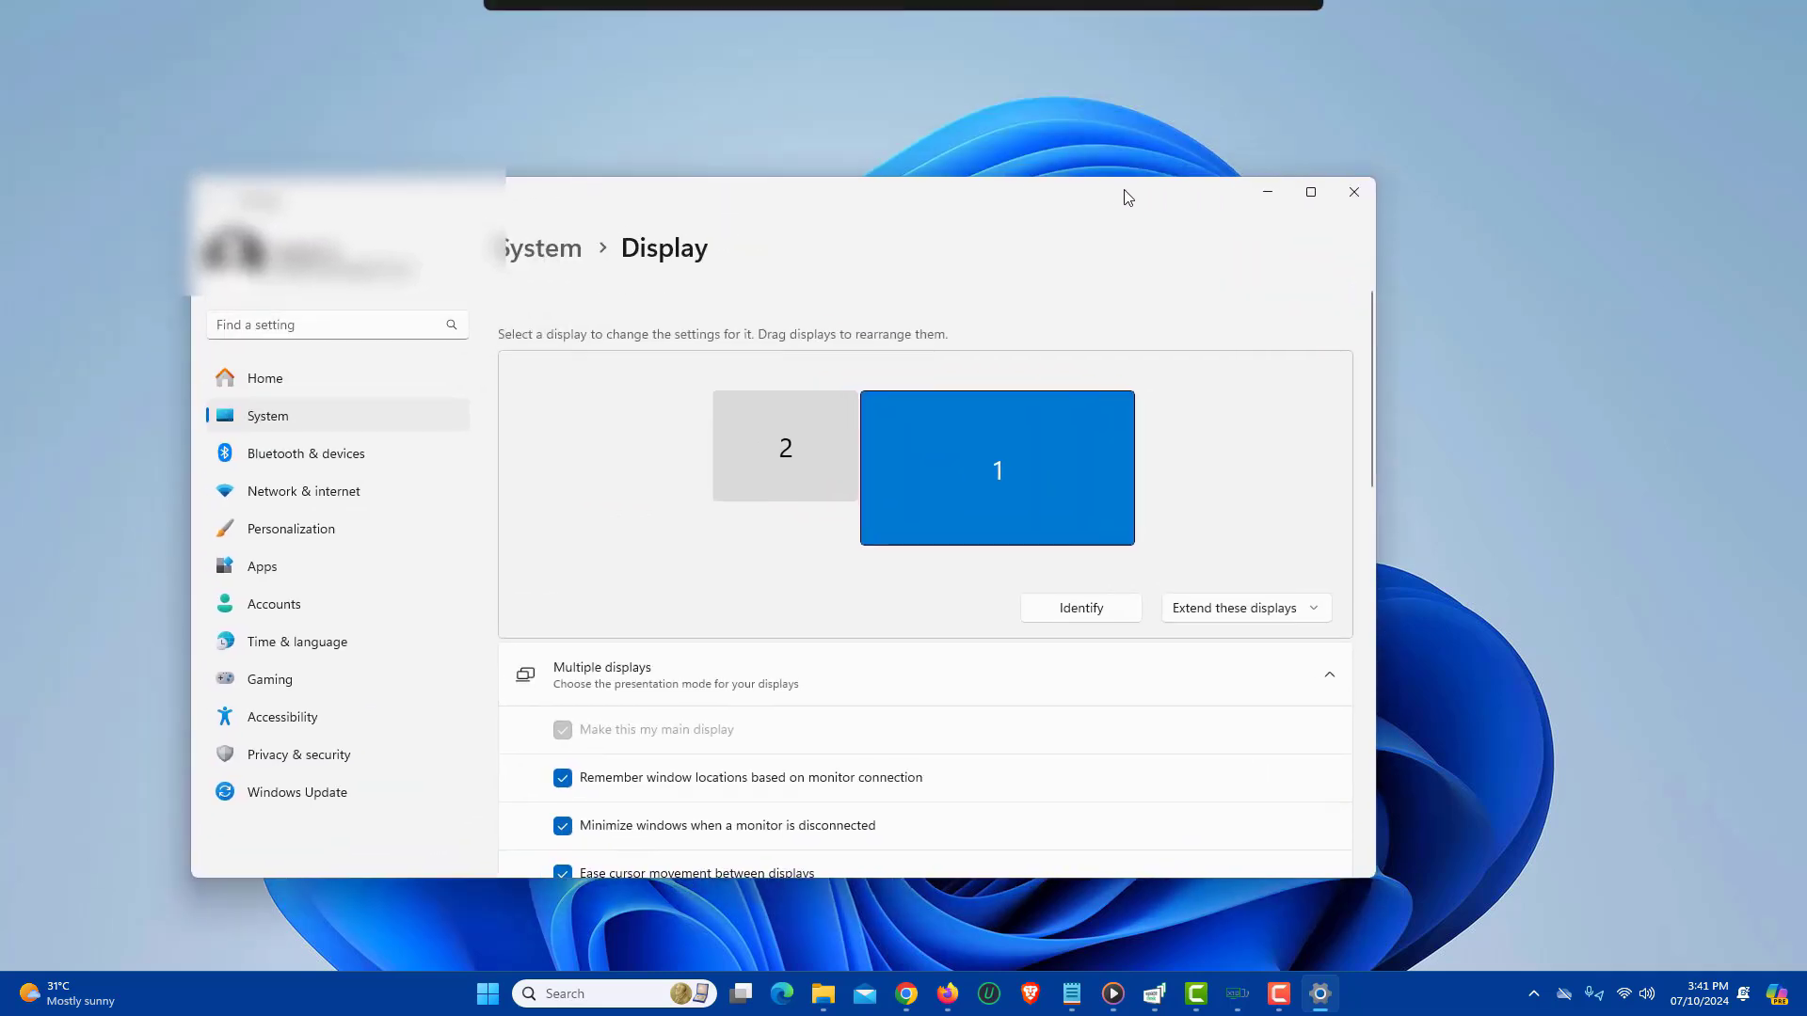
drag(929, 17, 1174, 192)
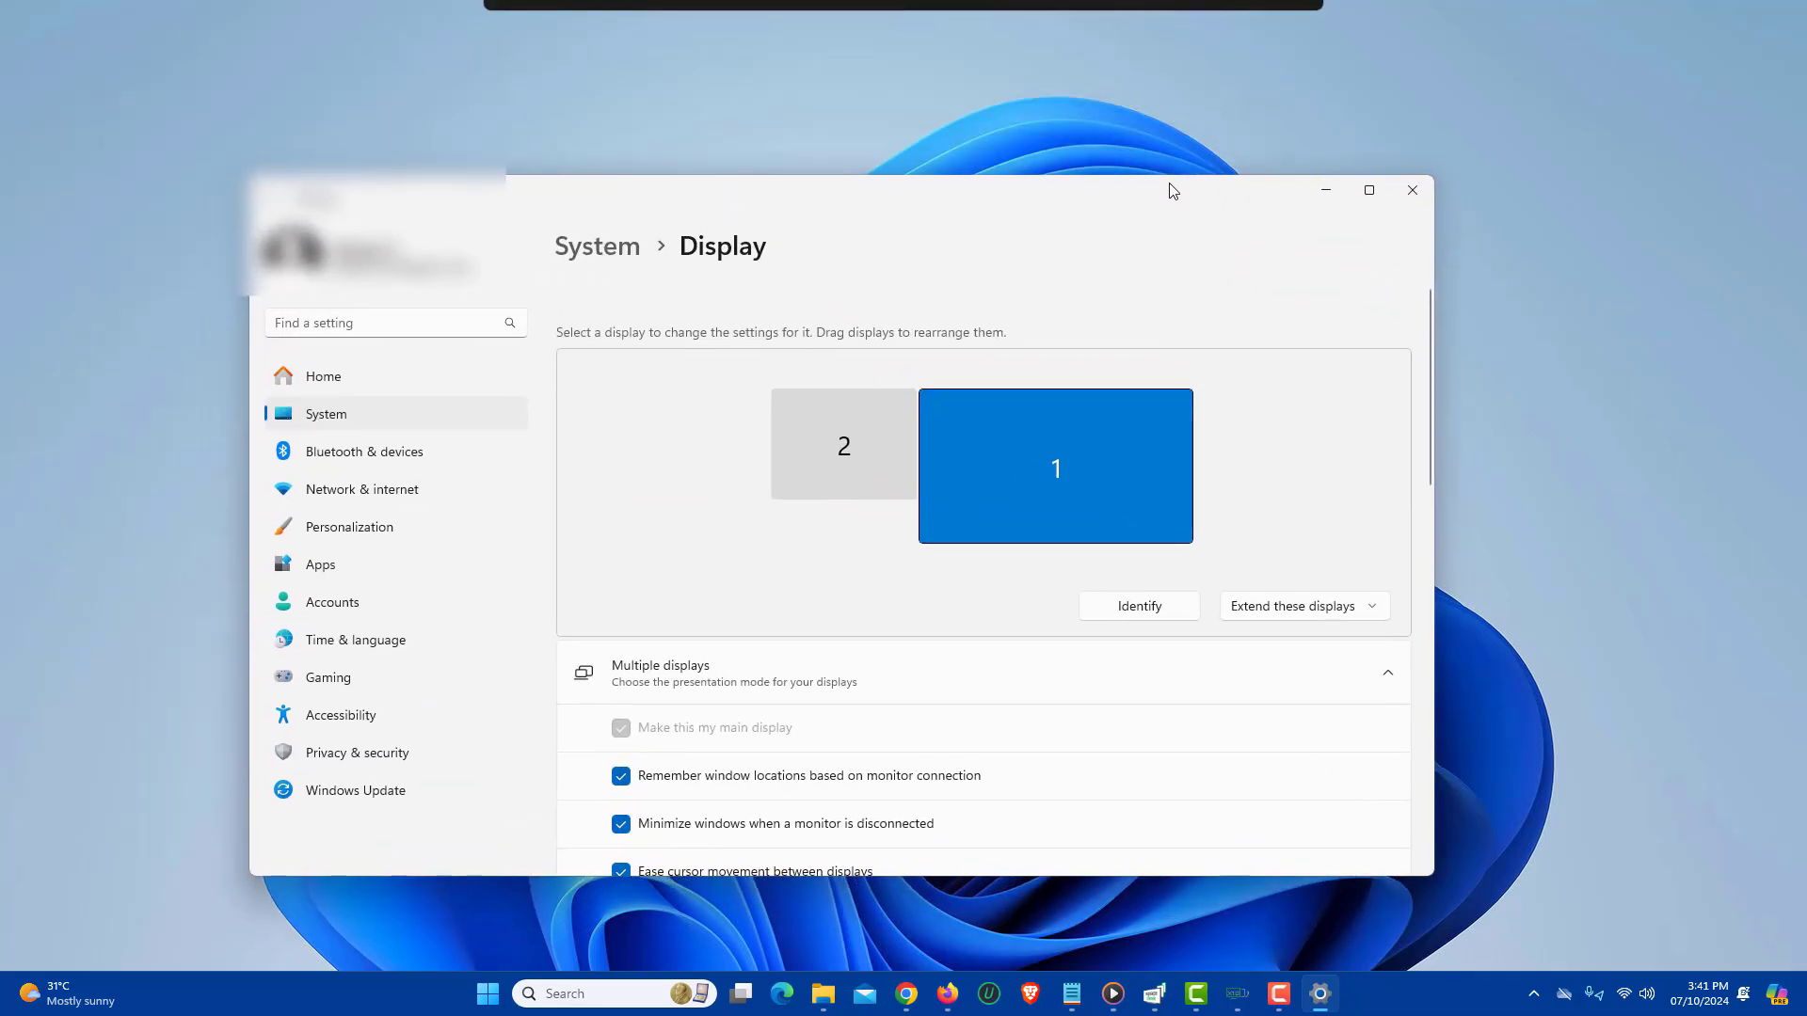
Place display 2 at the upper left of display 1, keeping 'Extend these displays'
click(863, 479)
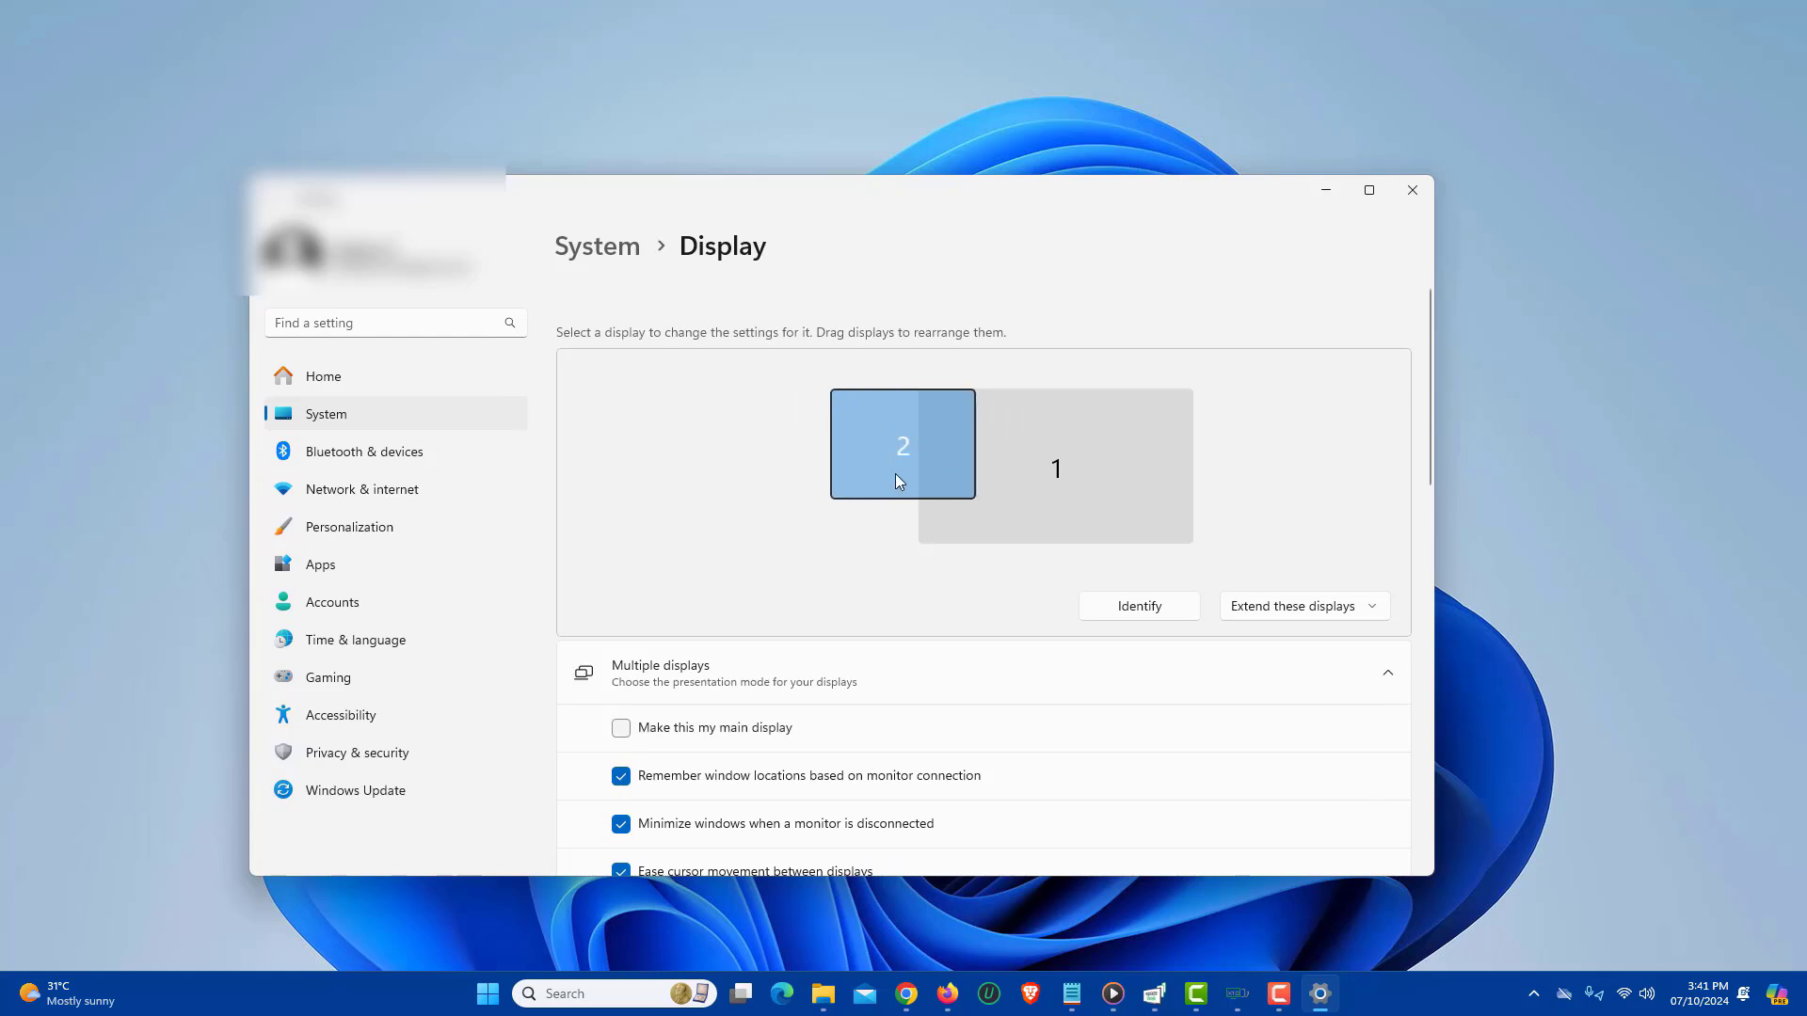
drag(863, 473, 884, 463)
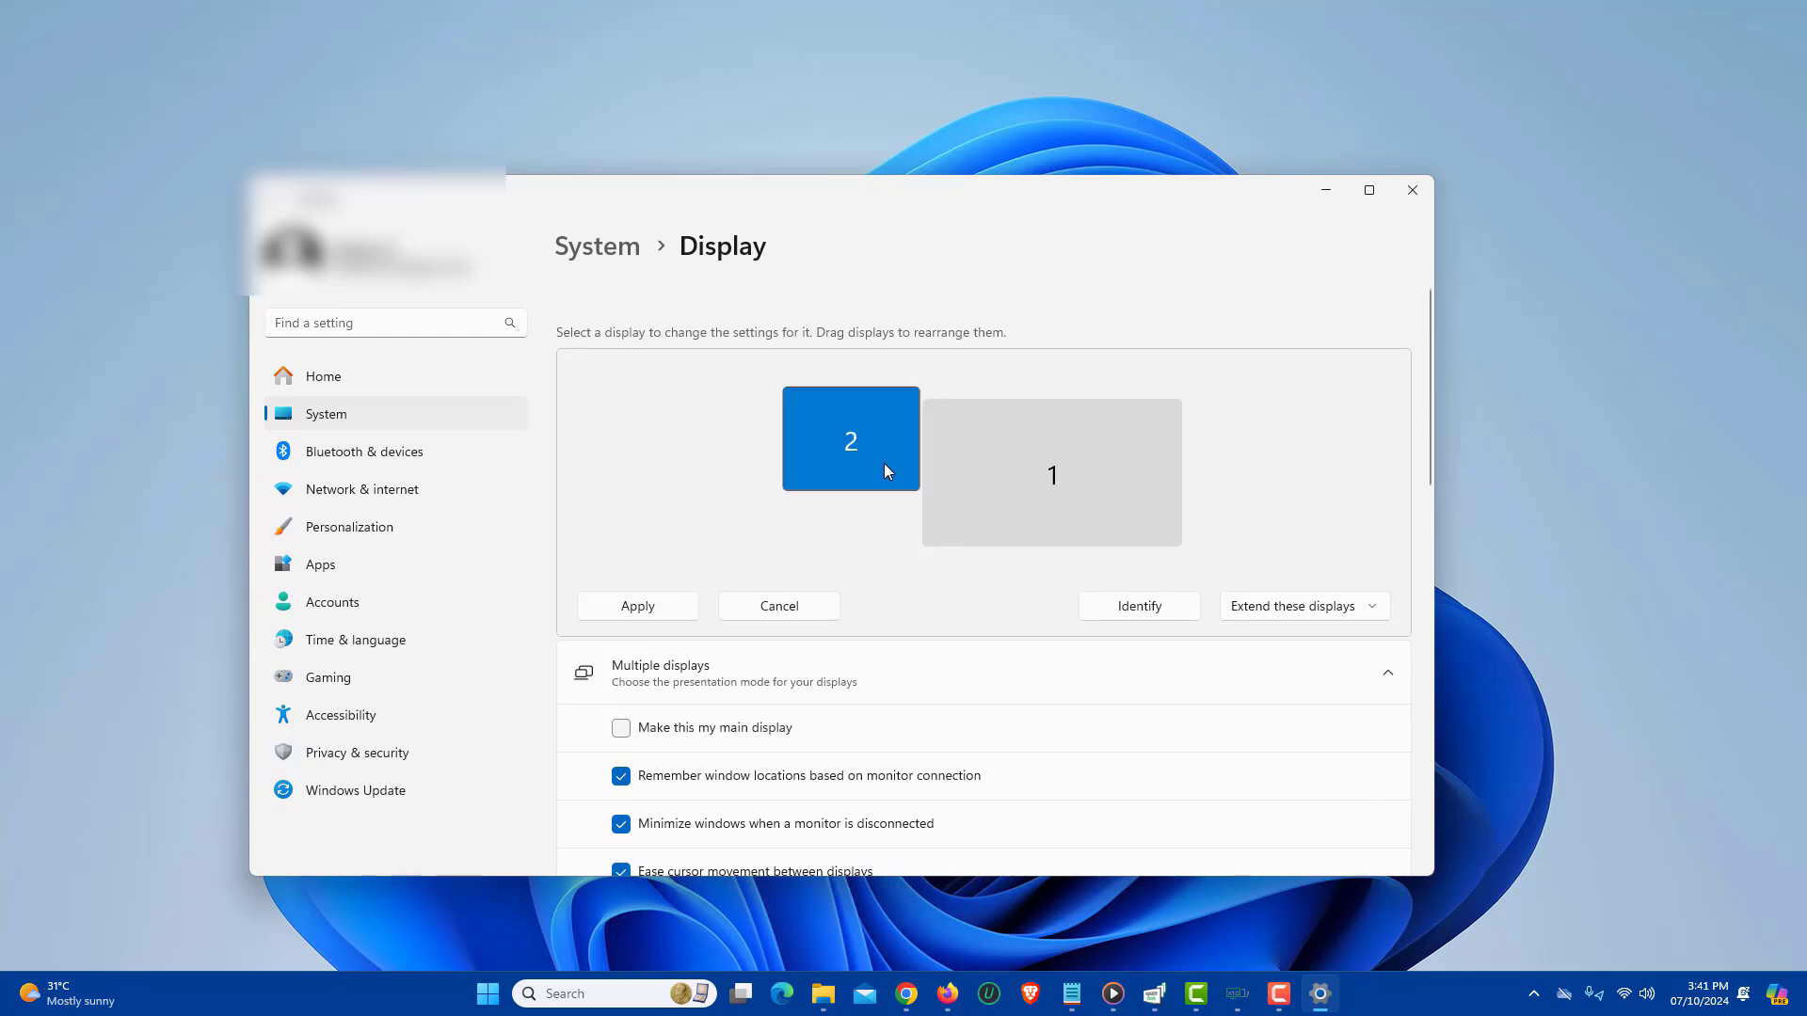
click(1367, 611)
click(1374, 617)
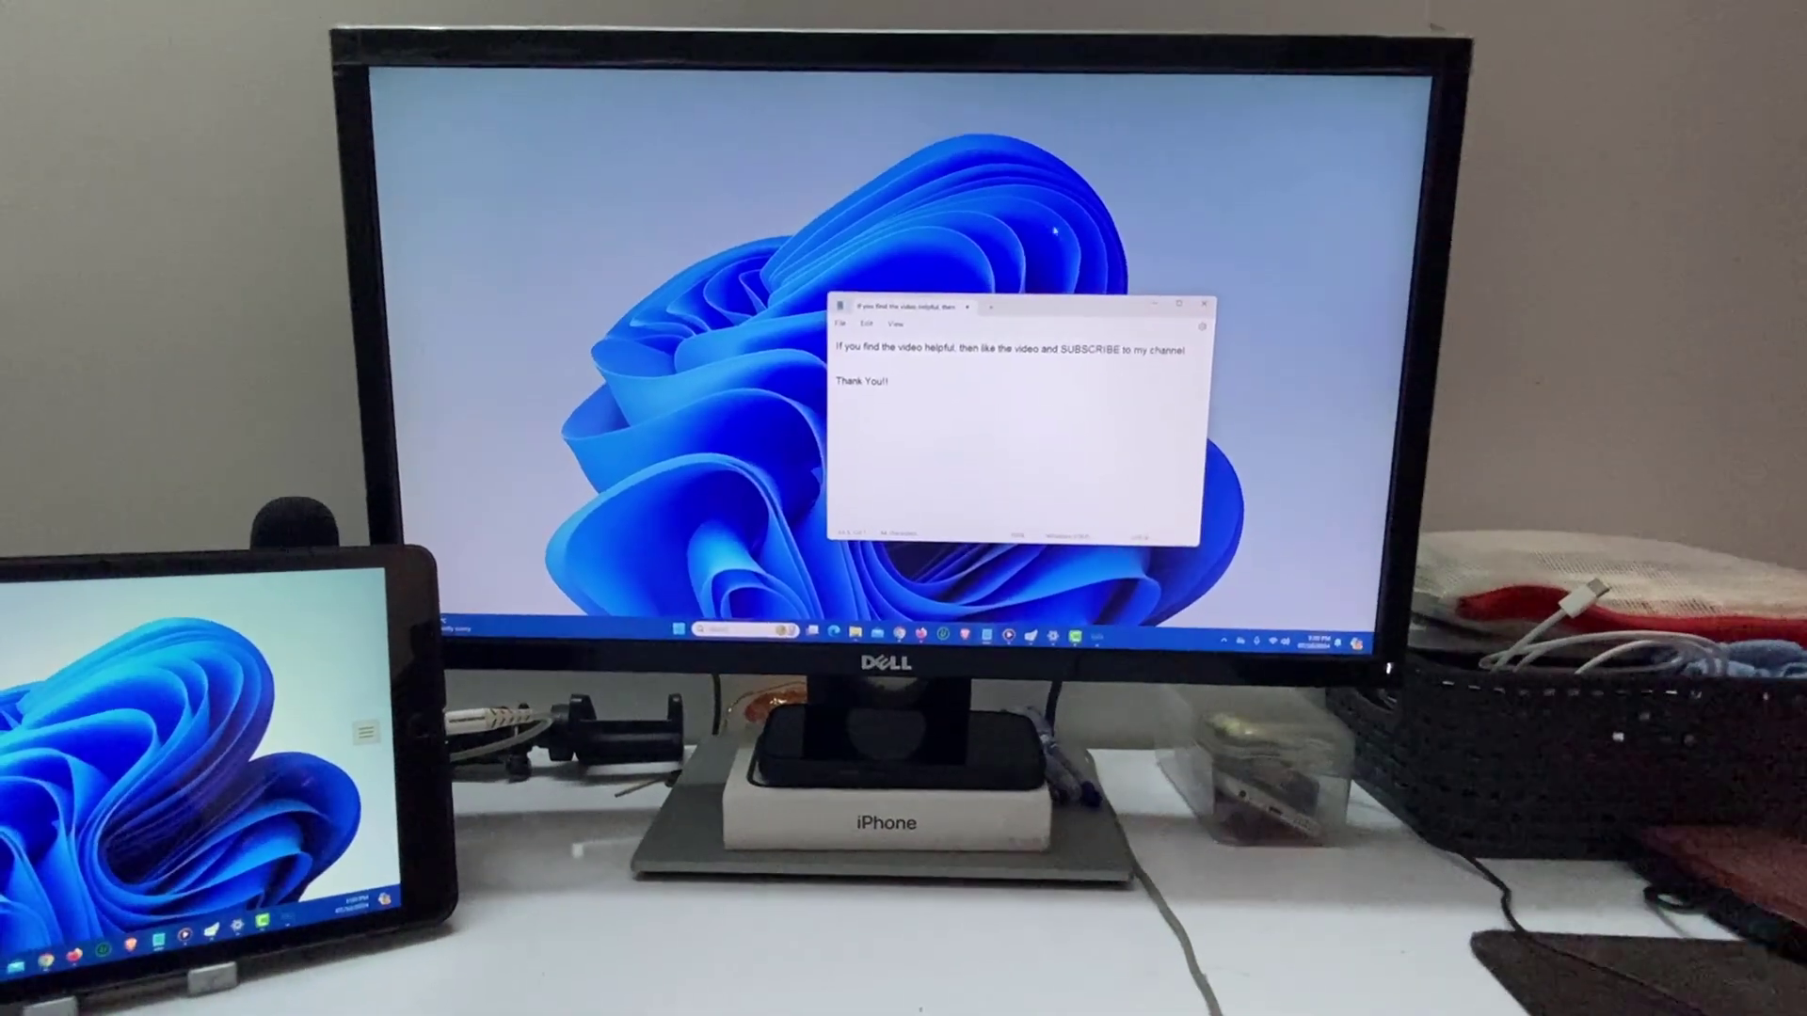
Move the Notepad window onto the iPad's extended screen, then back to the monitor
drag(1093, 300, 395, 299)
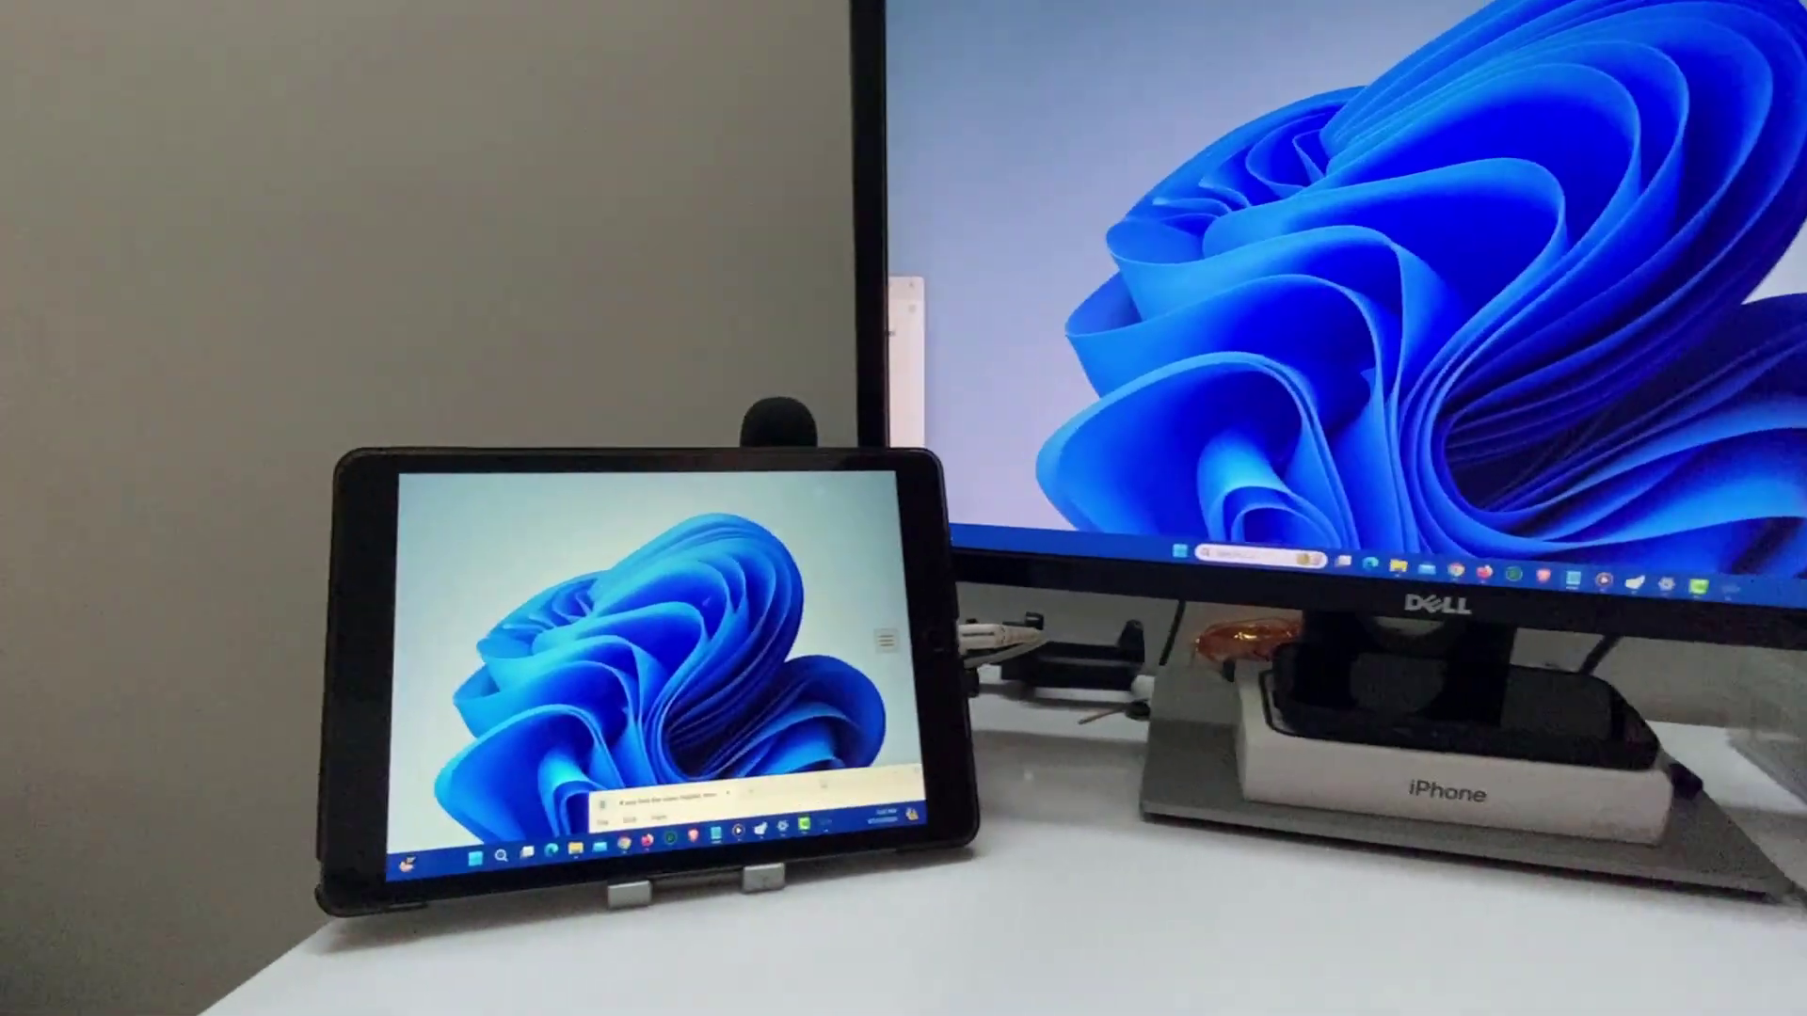
drag(565, 776, 945, 536)
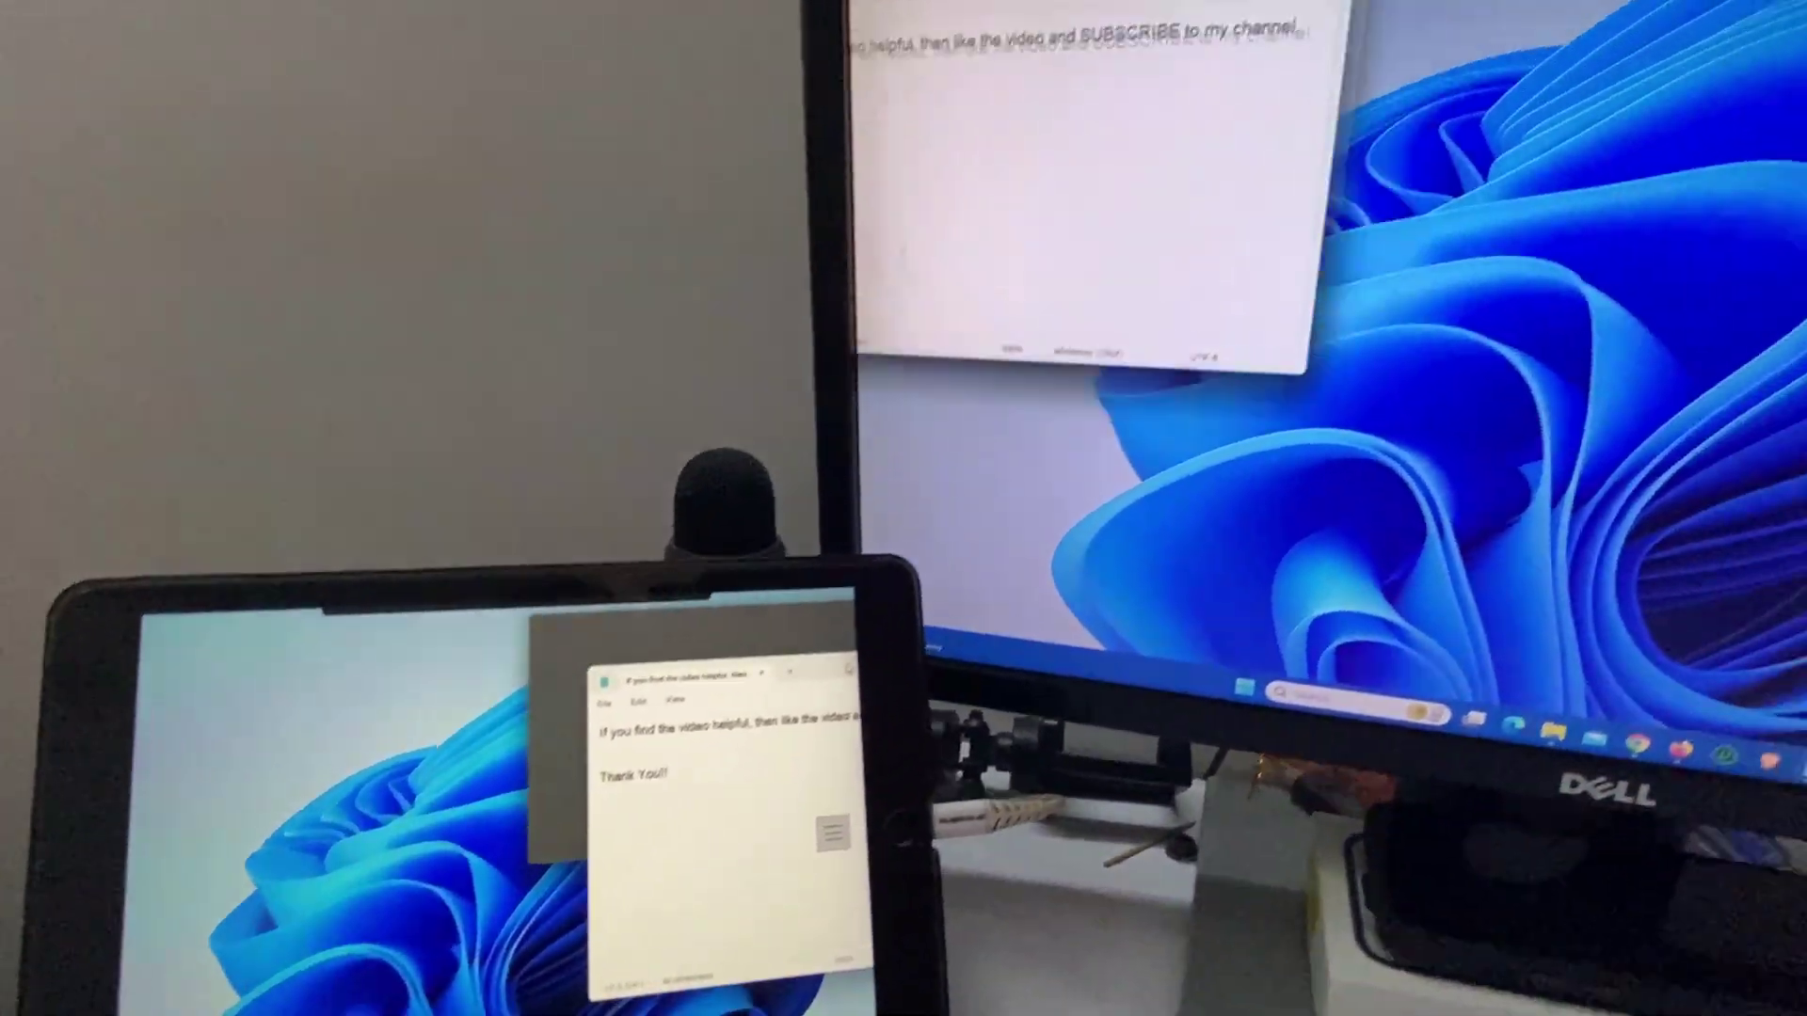
drag(950, 541, 1062, 414)
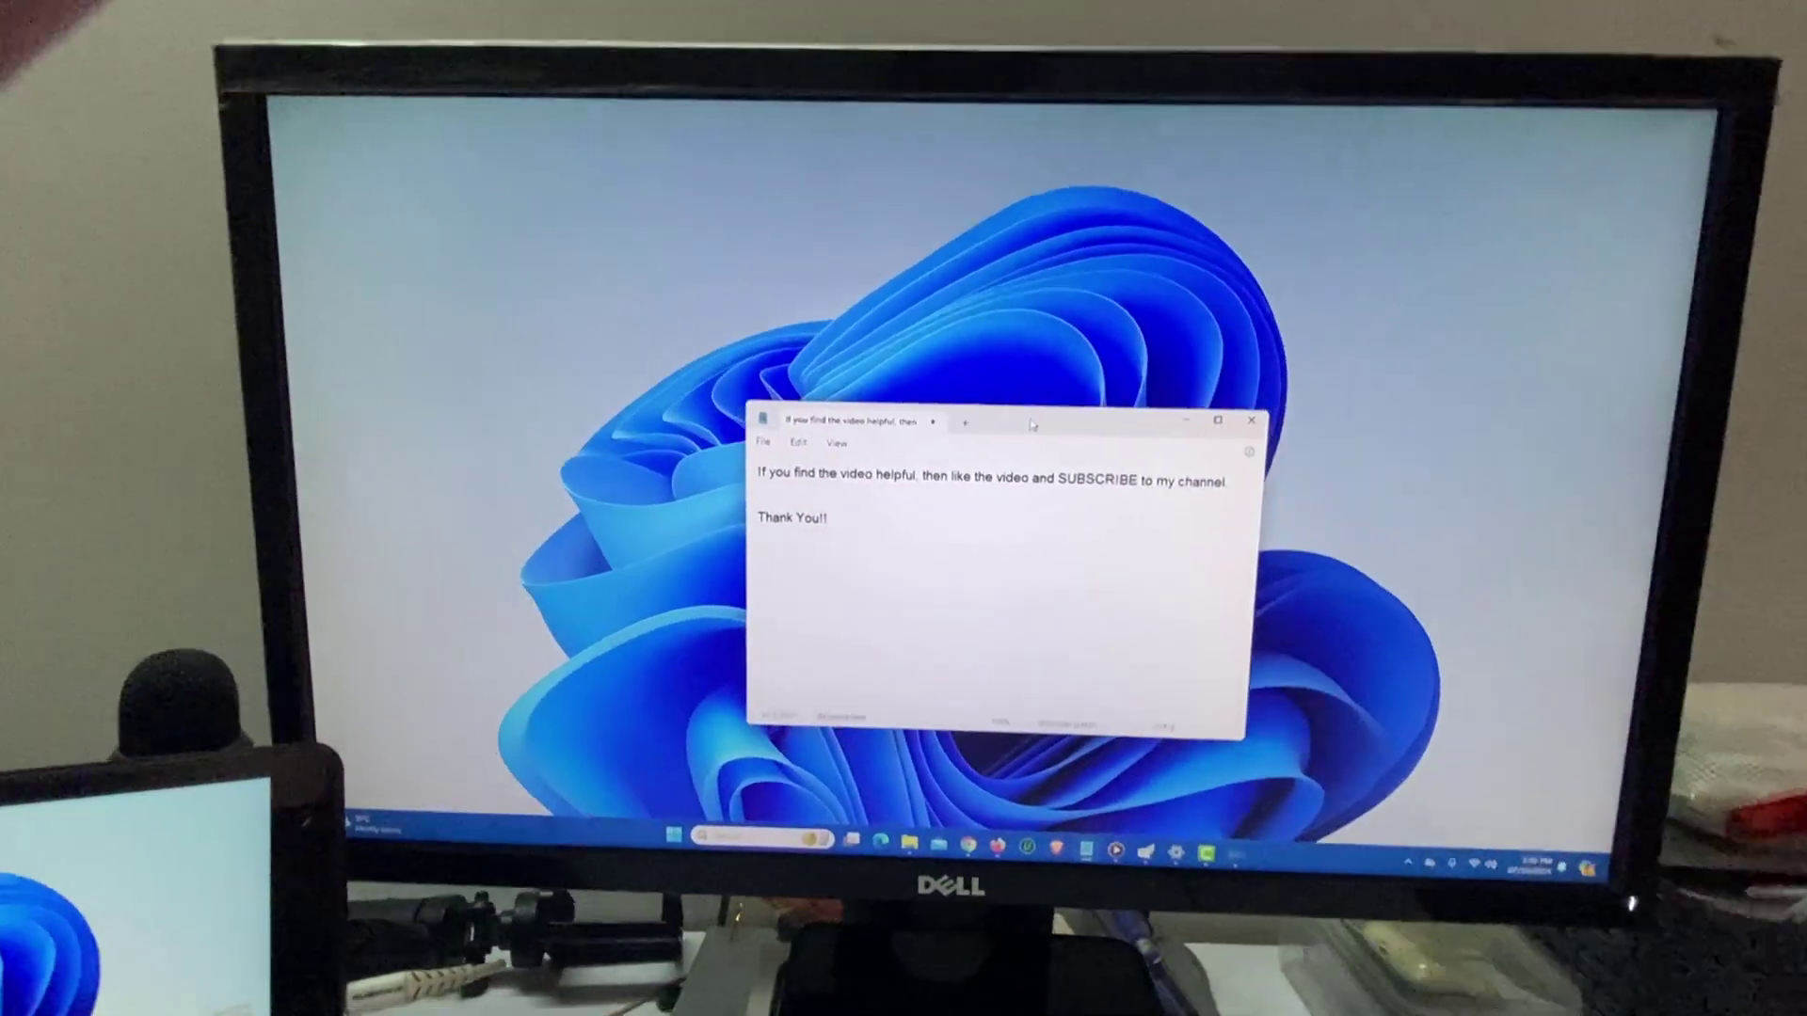